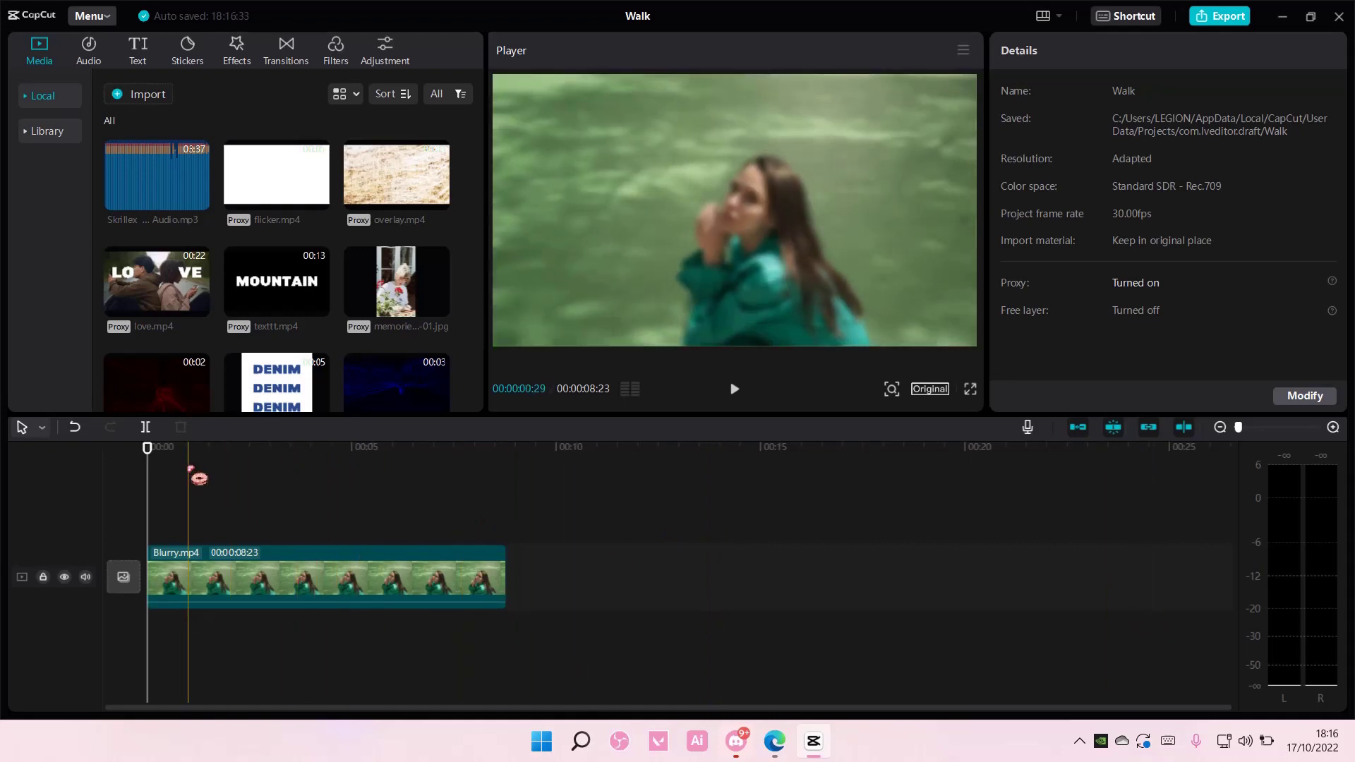
Add a default text clip and stretch it to span the whole video.
{"action": "left_click", "coordinate": [151, 59]}
{"action": "left_click", "coordinate": [70, 97]}
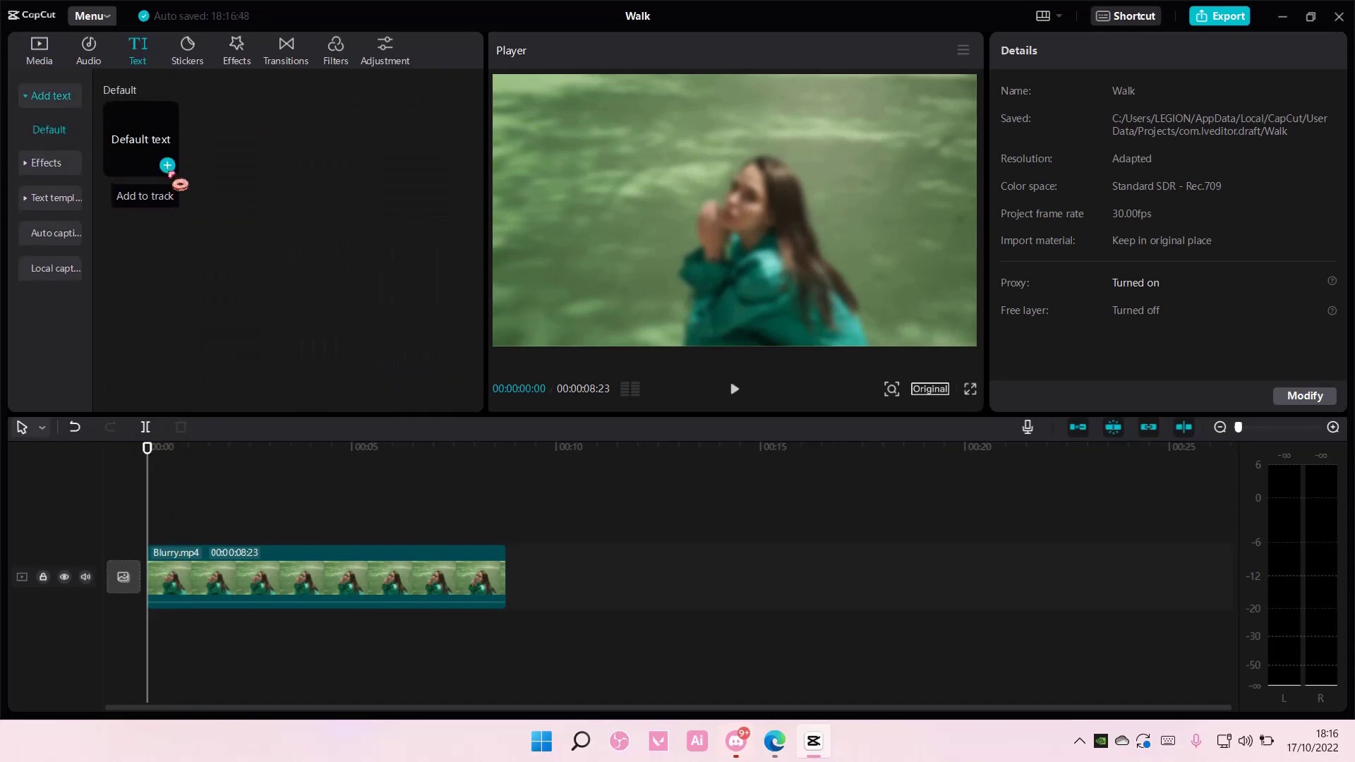
{"action": "left_click", "coordinate": [169, 168]}
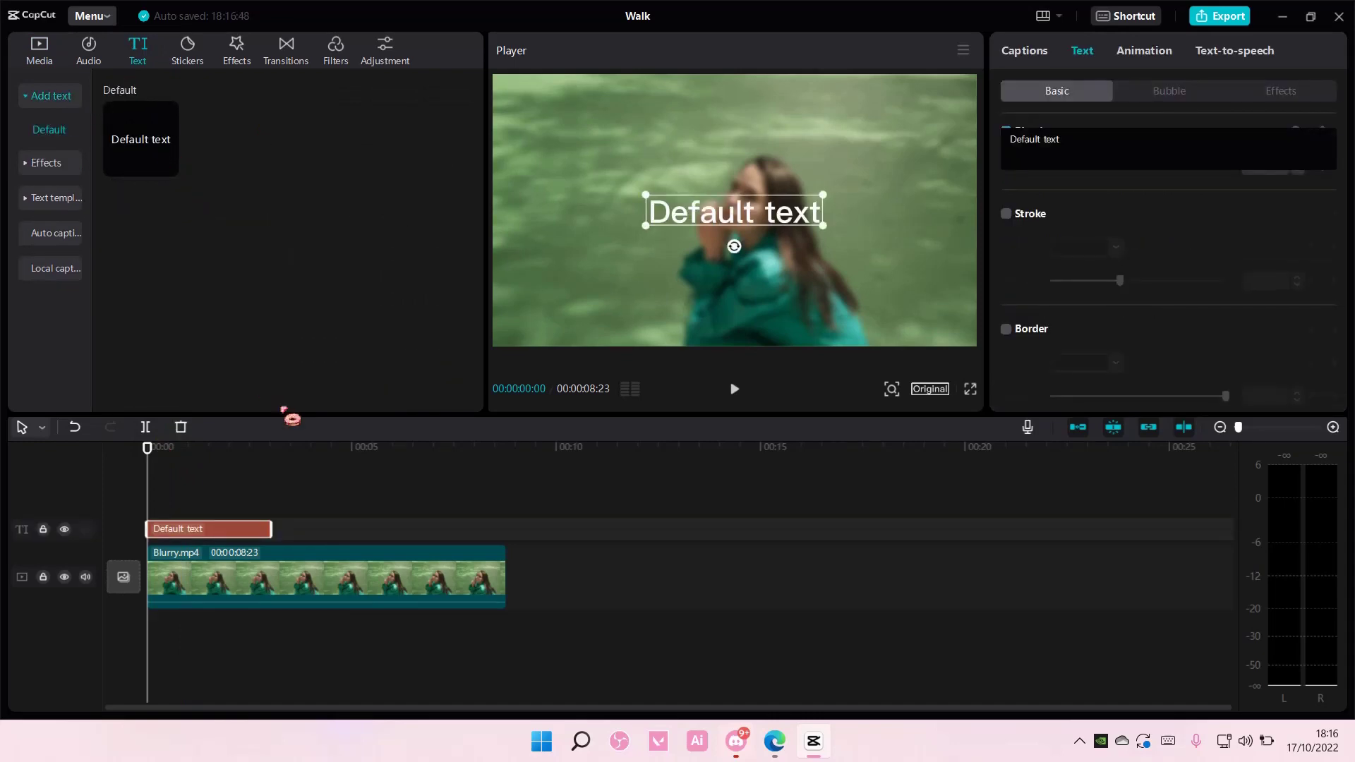
{"action": "left_click_drag", "start_coordinate": [271, 529], "coordinate": [518, 538]}
Change the text to 'summer' in Sudtipos - Identa Black, size 20, placed upper-left.
{"action": "left_click", "coordinate": [1082, 154]}
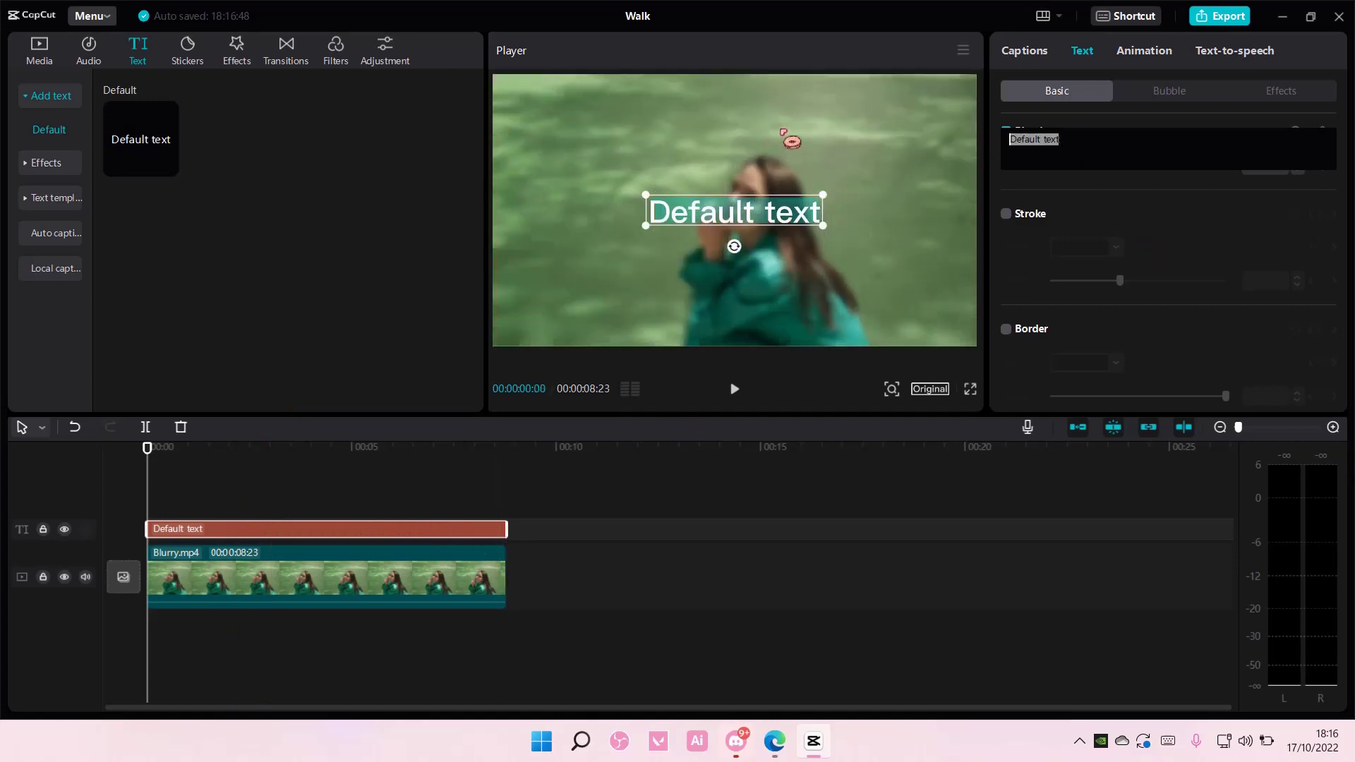
{"action": "type", "text": "summer"}
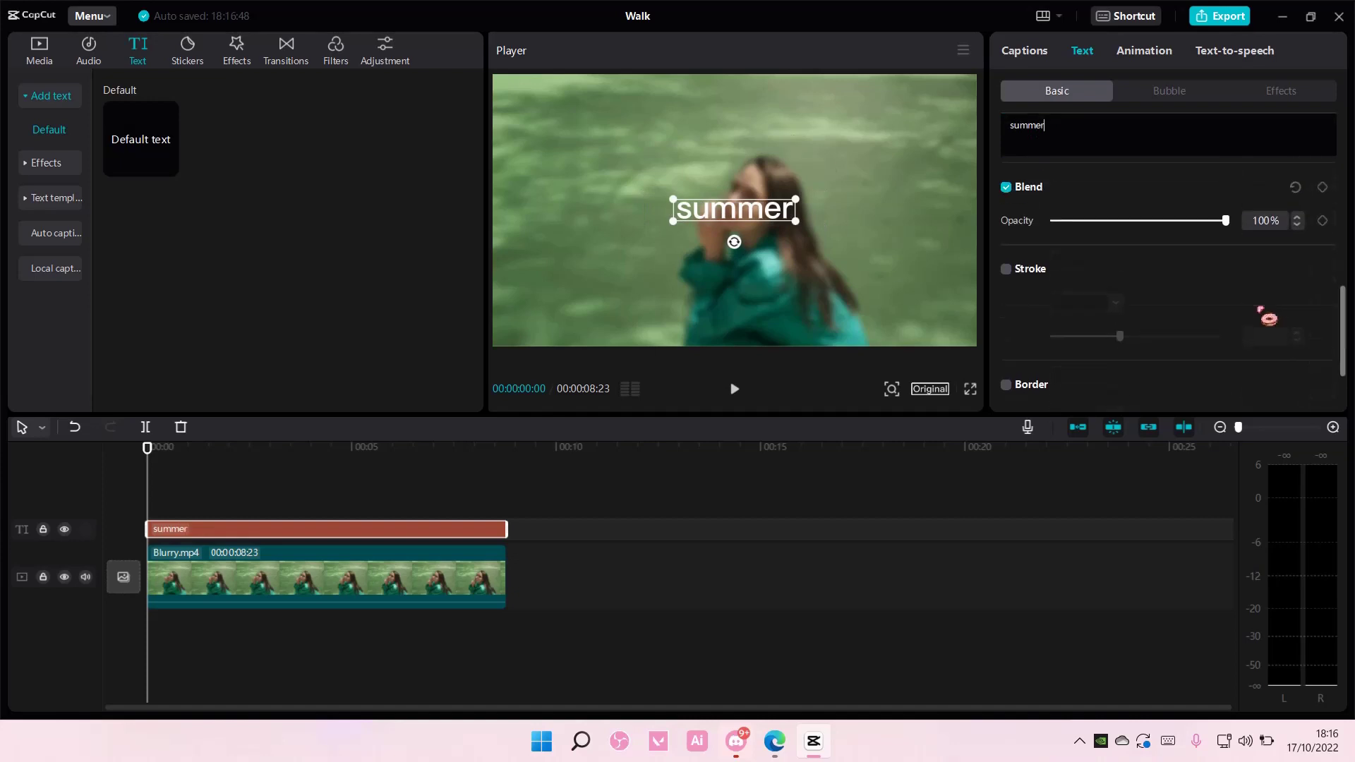
{"action": "left_click", "coordinate": [1096, 201]}
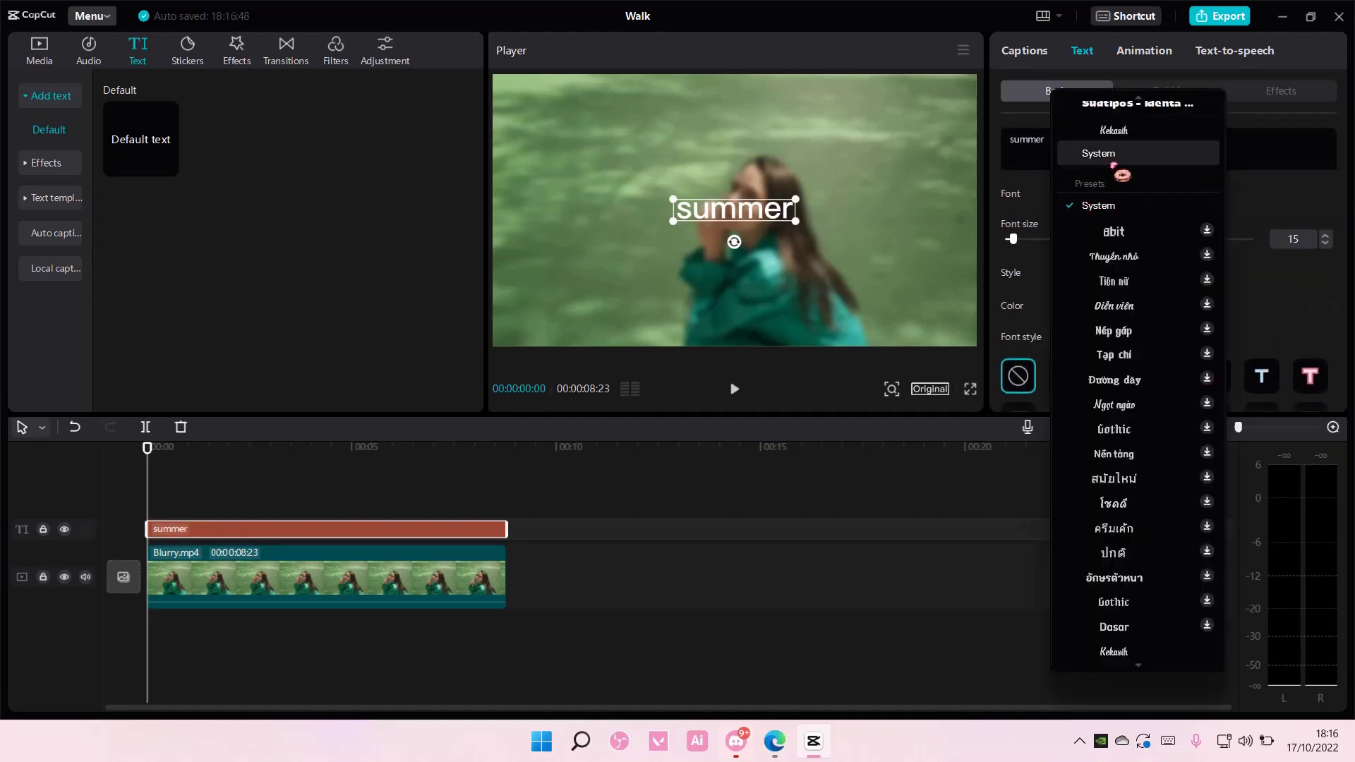
{"action": "left_click", "coordinate": [1118, 113]}
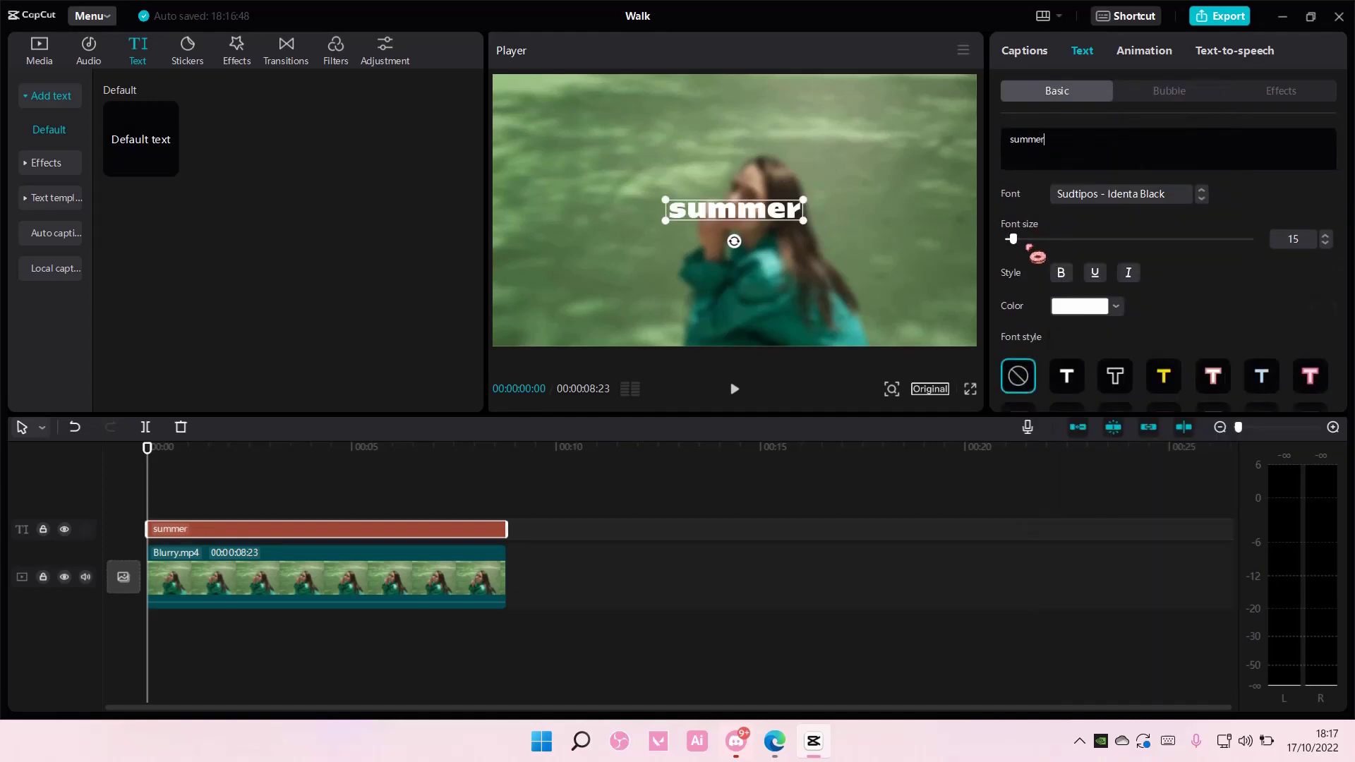
{"action": "left_click_drag", "start_coordinate": [1020, 248], "coordinate": [1024, 250]}
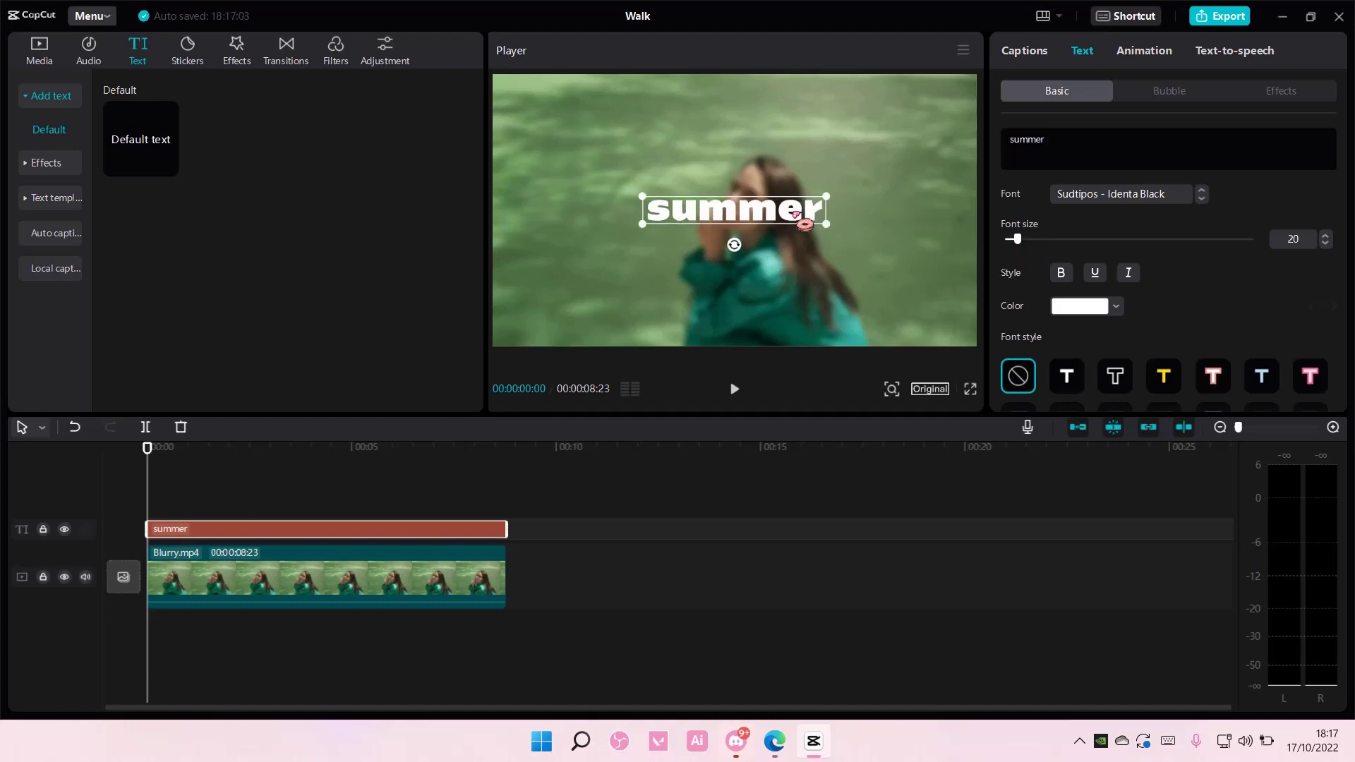
{"action": "left_click_drag", "start_coordinate": [804, 224], "coordinate": [722, 154]}
Give 'summer' an orange block background and paste a duplicate of the clip.
{"action": "scroll", "coordinate": [1155, 337], "scroll_direction": "down", "scroll_amount": 5}
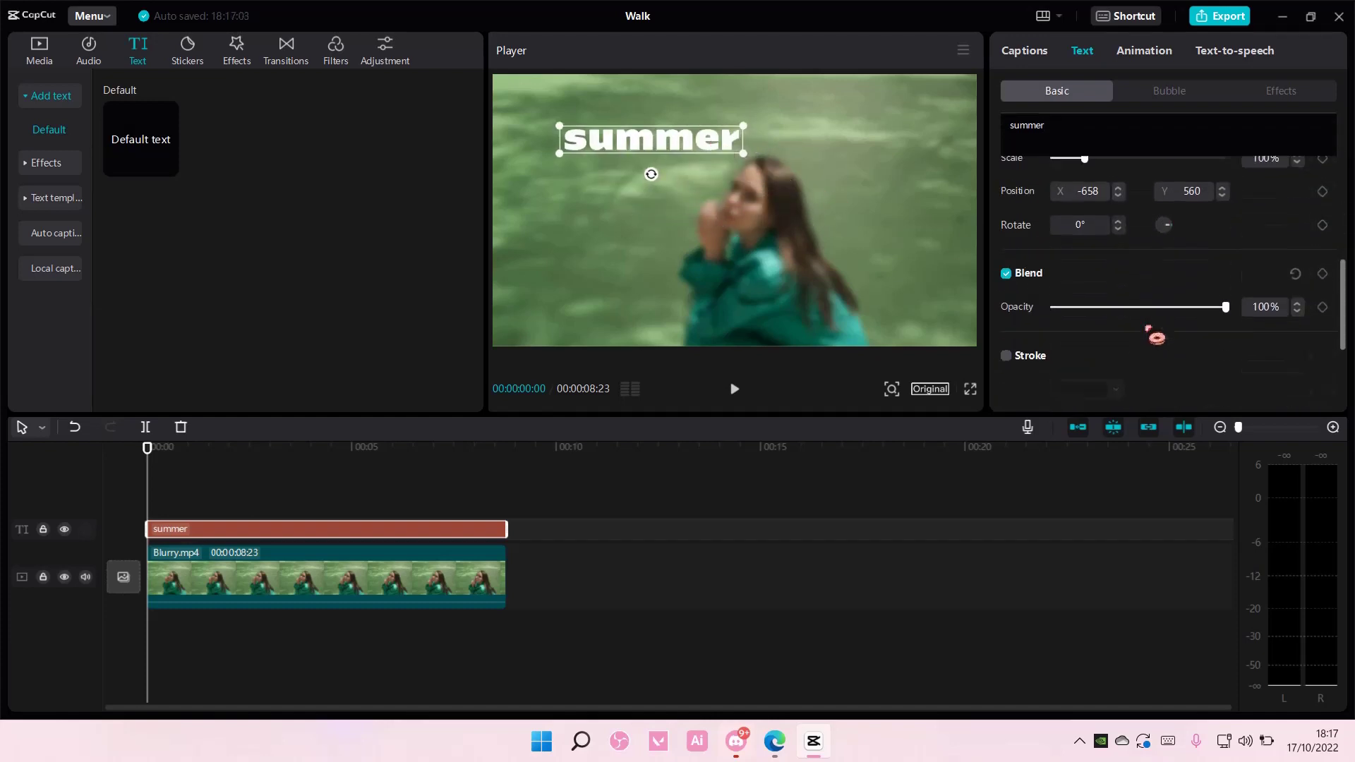
{"action": "scroll", "coordinate": [1156, 336], "scroll_direction": "down", "scroll_amount": 3}
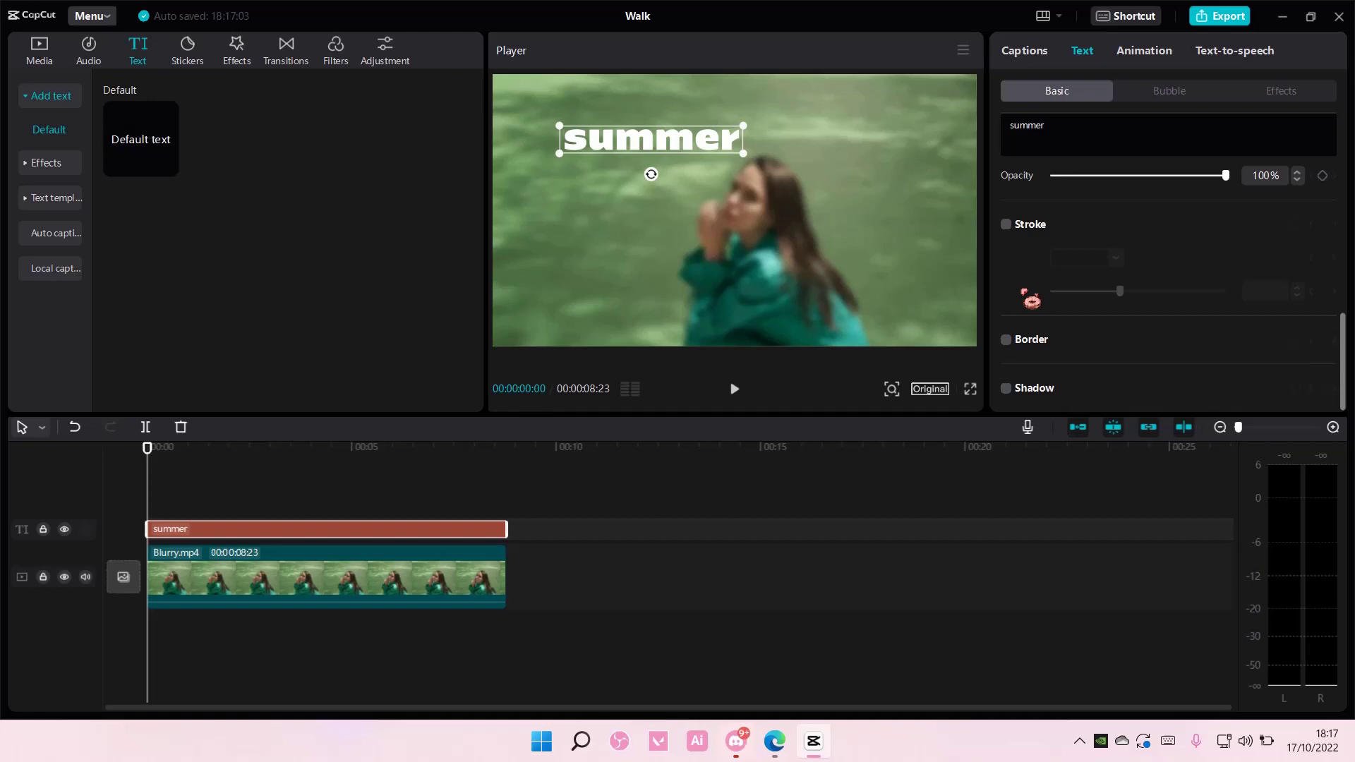
{"action": "left_click", "coordinate": [1005, 340]}
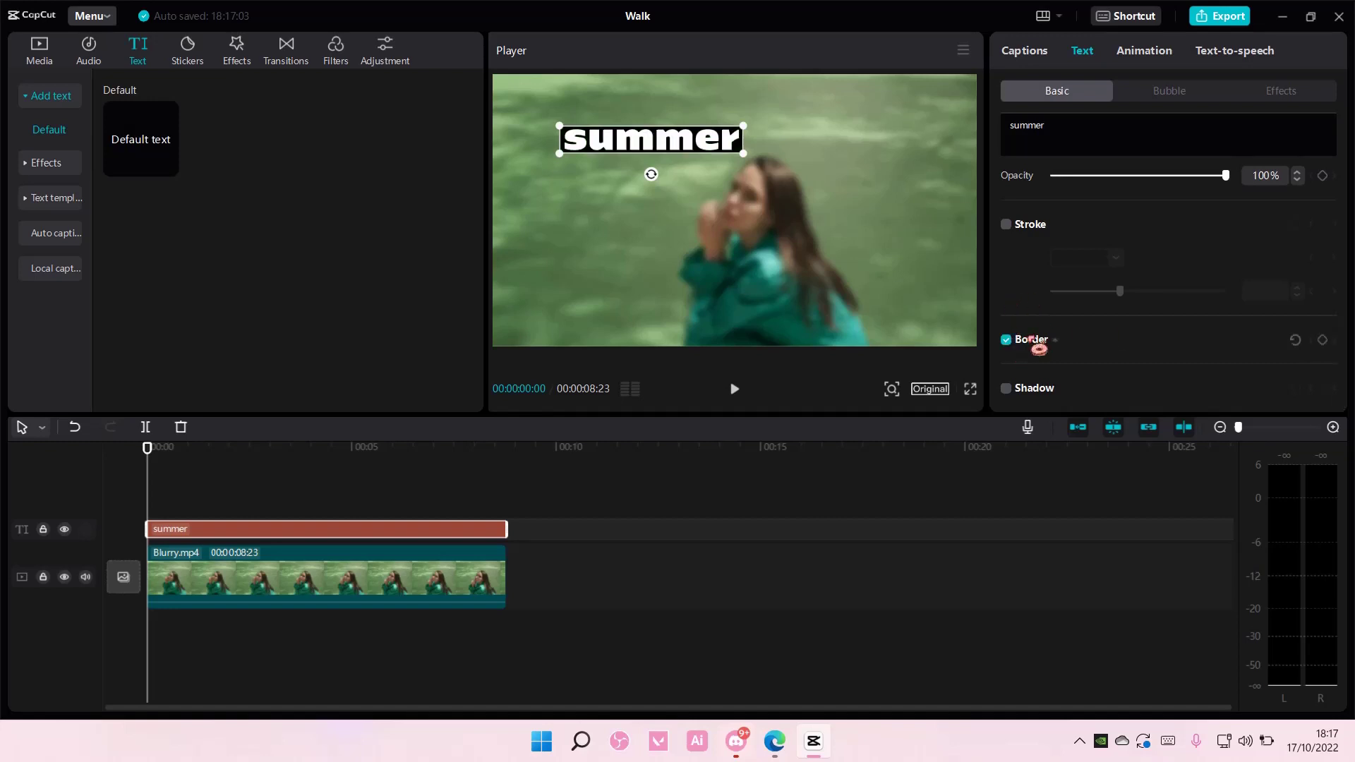
{"action": "scroll", "coordinate": [1038, 346], "scroll_direction": "down", "scroll_amount": 1}
{"action": "left_click", "coordinate": [1103, 307]}
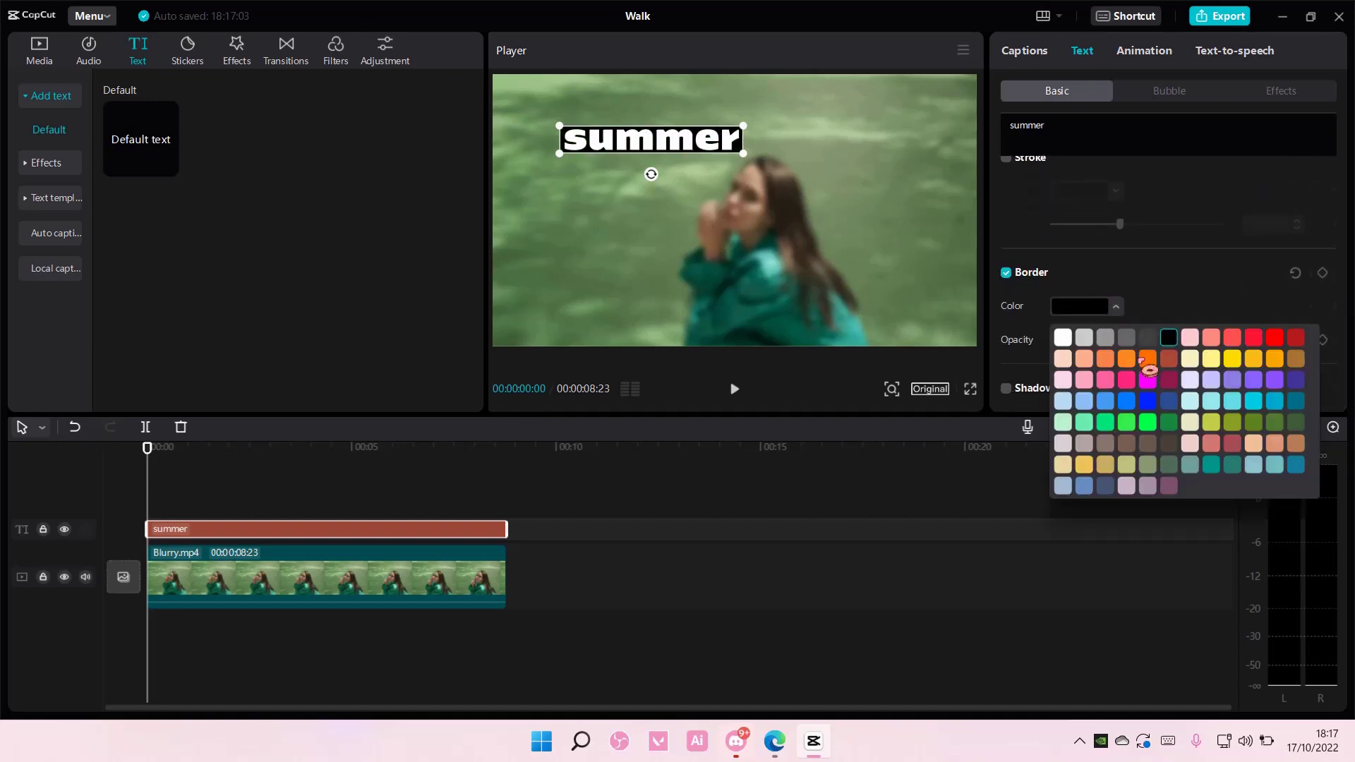
{"action": "left_click", "coordinate": [1127, 360]}
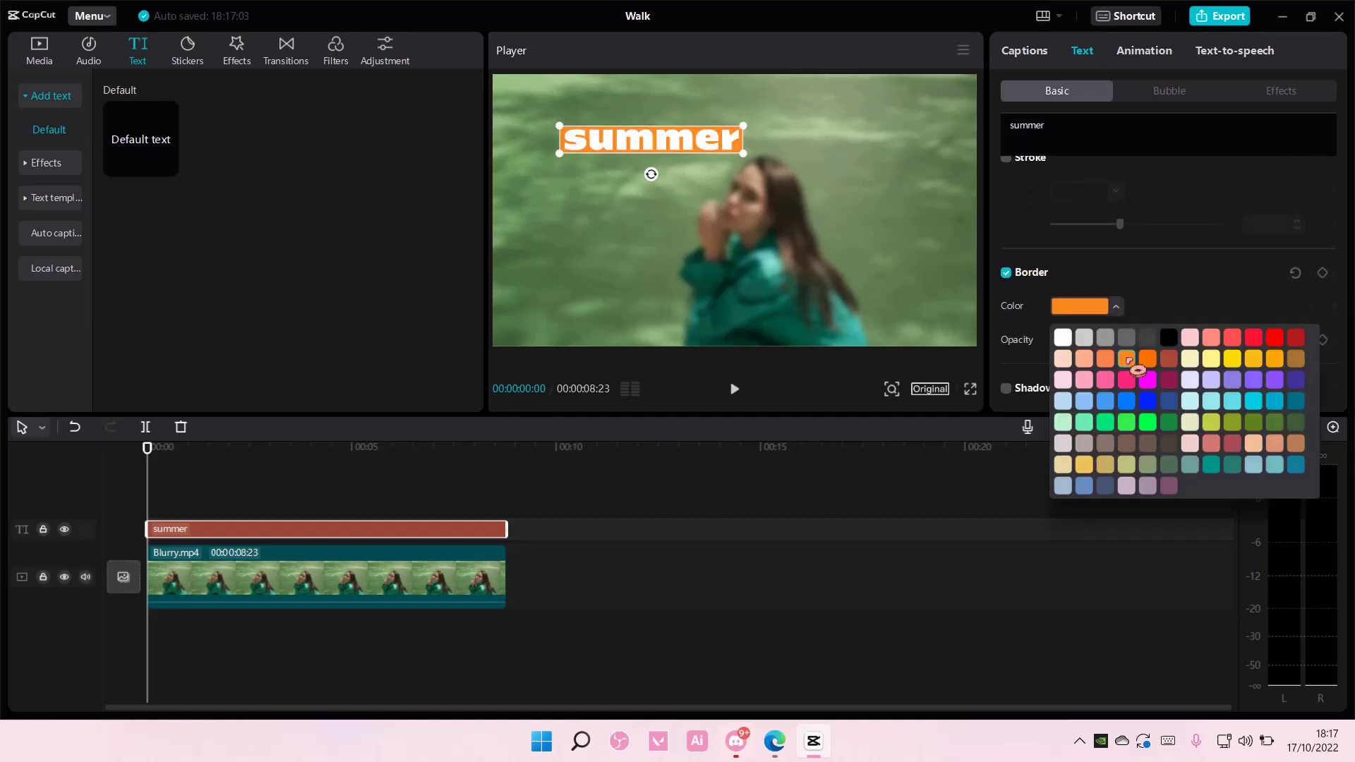
{"action": "left_click", "coordinate": [1087, 360]}
{"action": "left_click", "coordinate": [1104, 361]}
{"action": "left_click", "coordinate": [172, 230]}
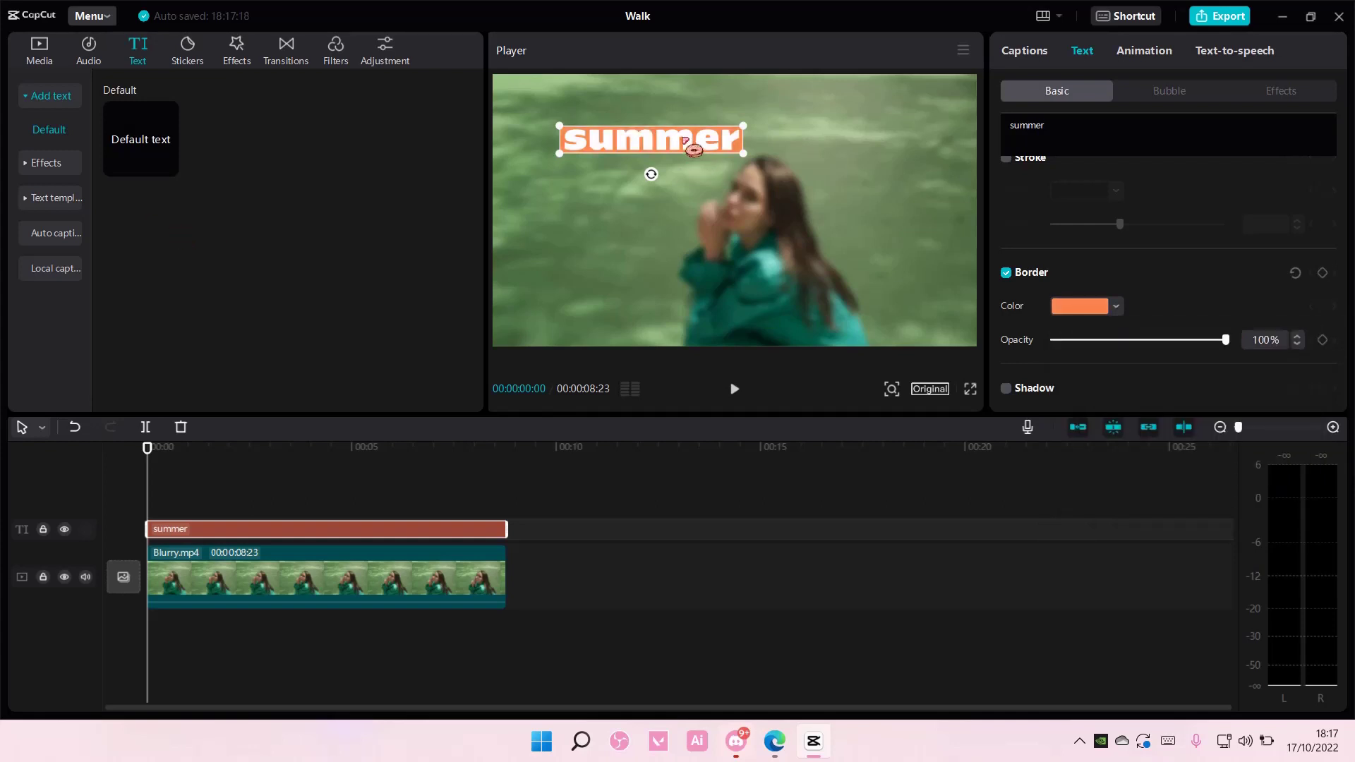
{"action": "key", "text": "ctrl+v"}
Move the pasted copy down-right of 'summer' and retype it as 'is for'.
{"action": "left_click_drag", "start_coordinate": [686, 151], "coordinate": [769, 194]}
{"action": "scroll", "coordinate": [1090, 162], "scroll_direction": "up", "scroll_amount": 5}
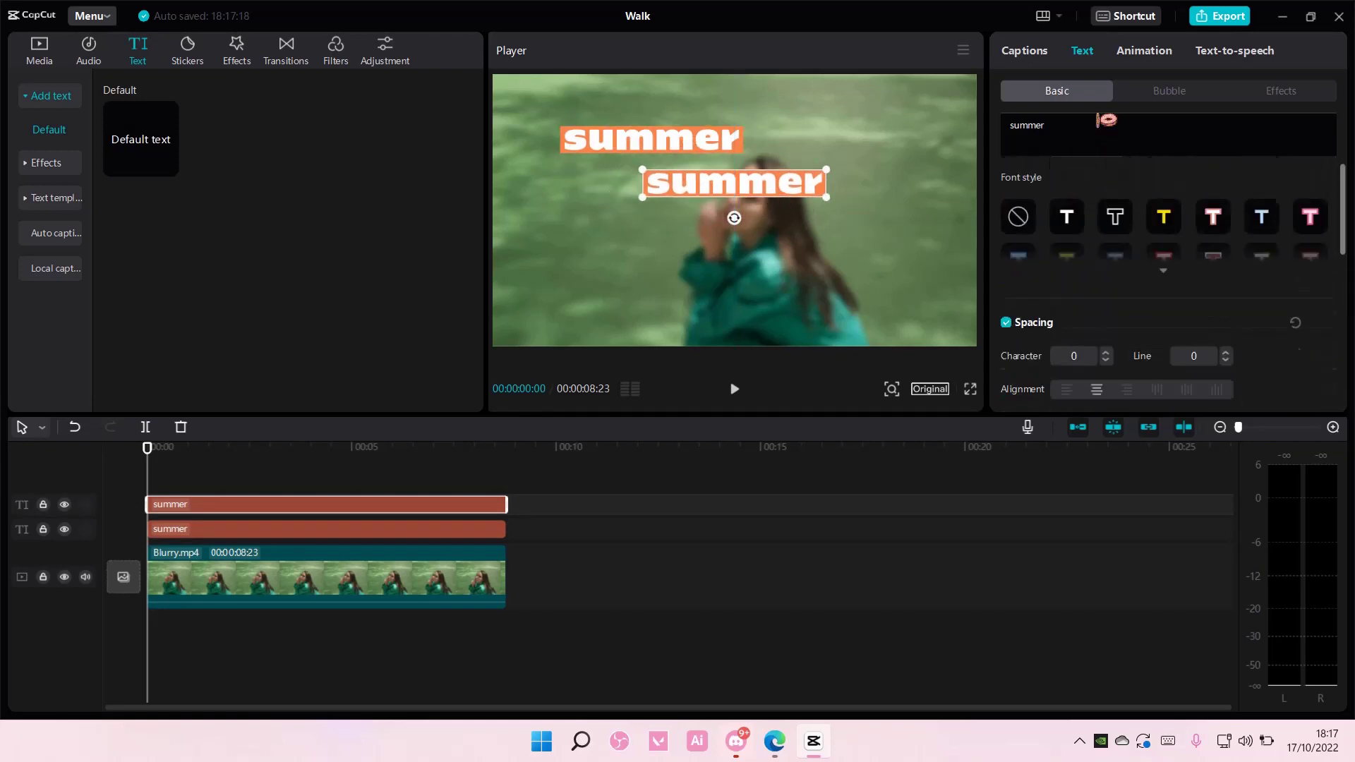
{"action": "left_click", "coordinate": [1067, 132]}
{"action": "key", "text": "ctrl+a"}
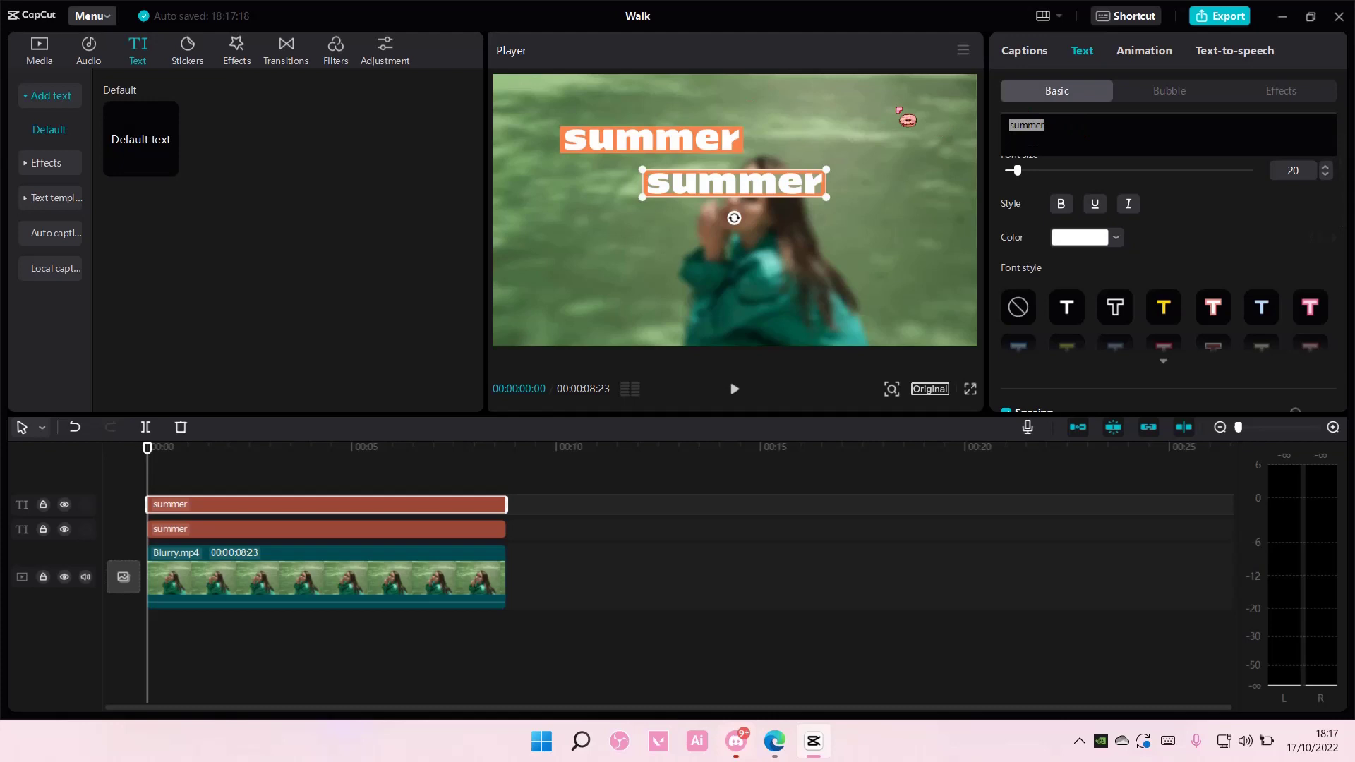
{"action": "type", "text": "is for"}
Give 'is for' a purple block and make it appear about 1.5 seconds later.
{"action": "scroll", "coordinate": [1129, 262], "scroll_direction": "down", "scroll_amount": 5}
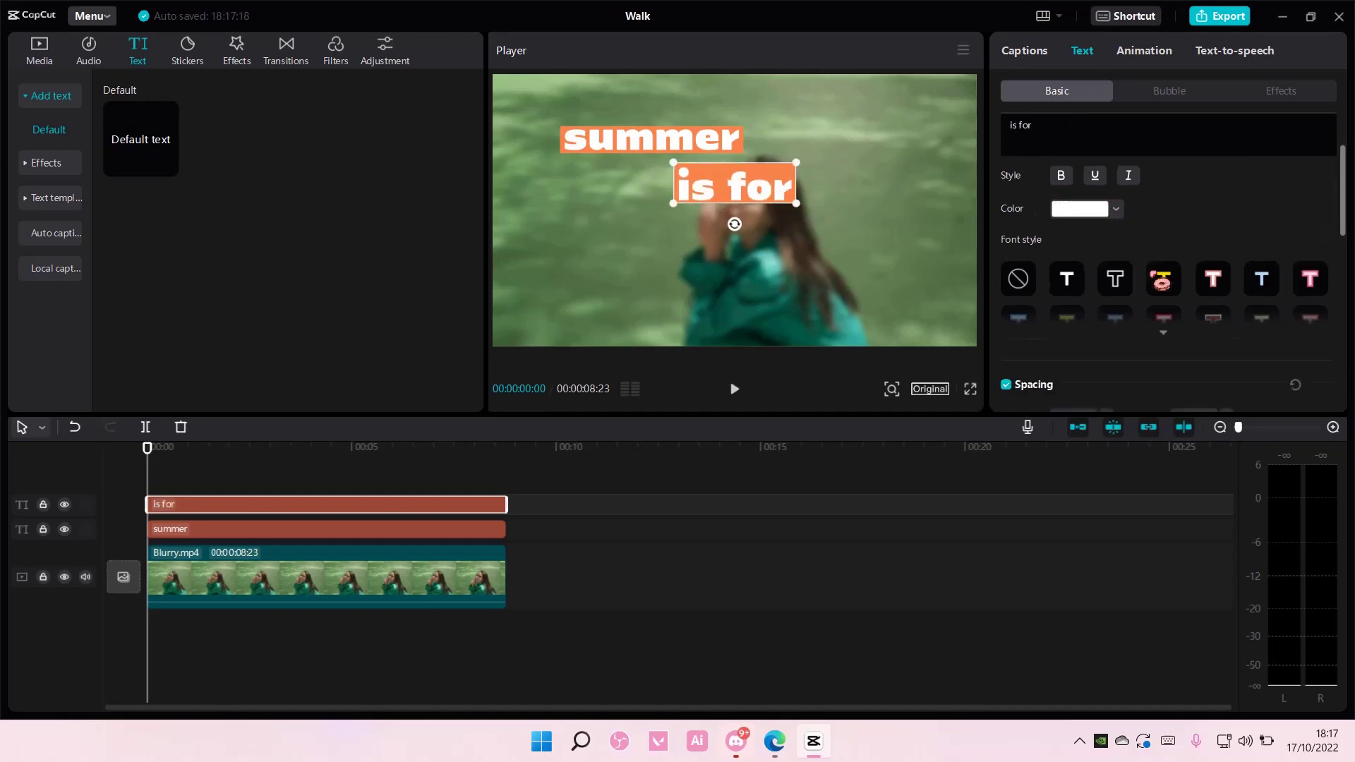
{"action": "scroll", "coordinate": [1129, 289], "scroll_direction": "down", "scroll_amount": 3}
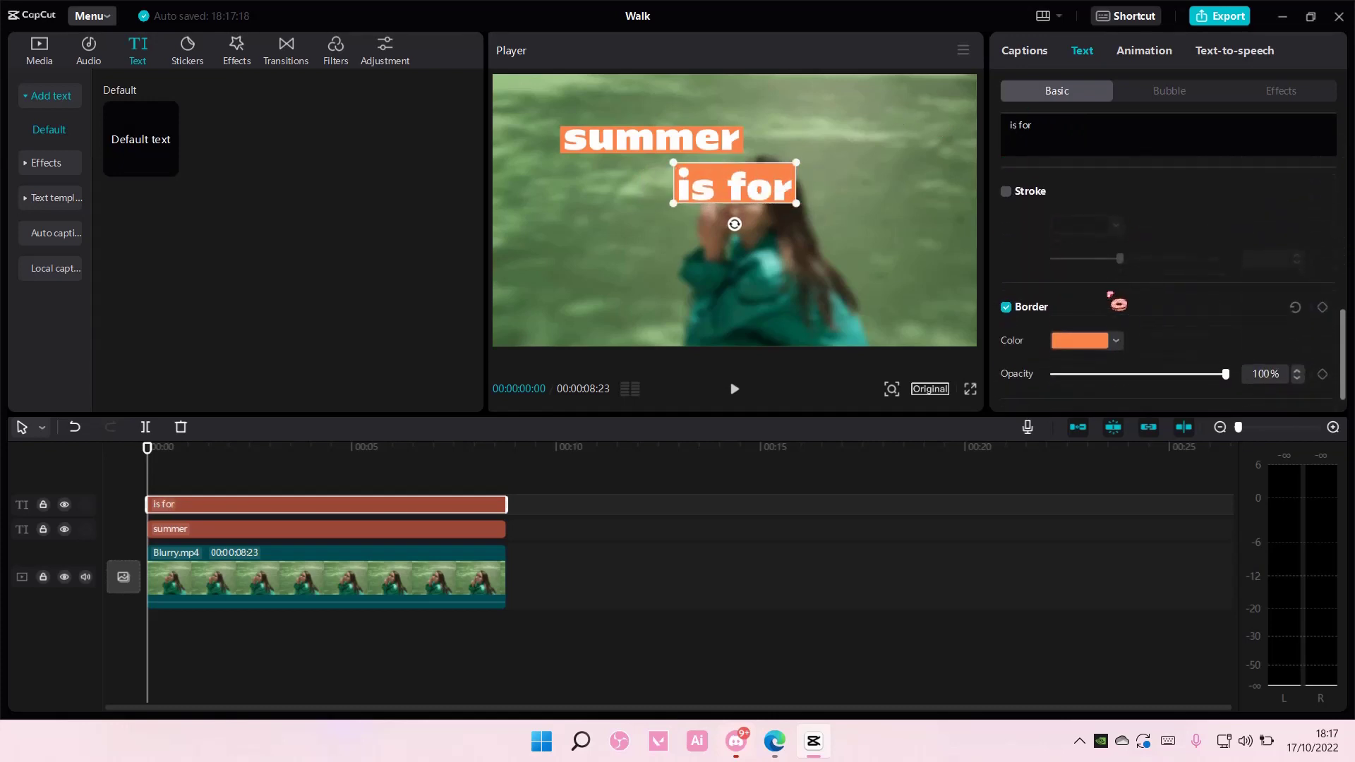
{"action": "left_click", "coordinate": [1101, 341]}
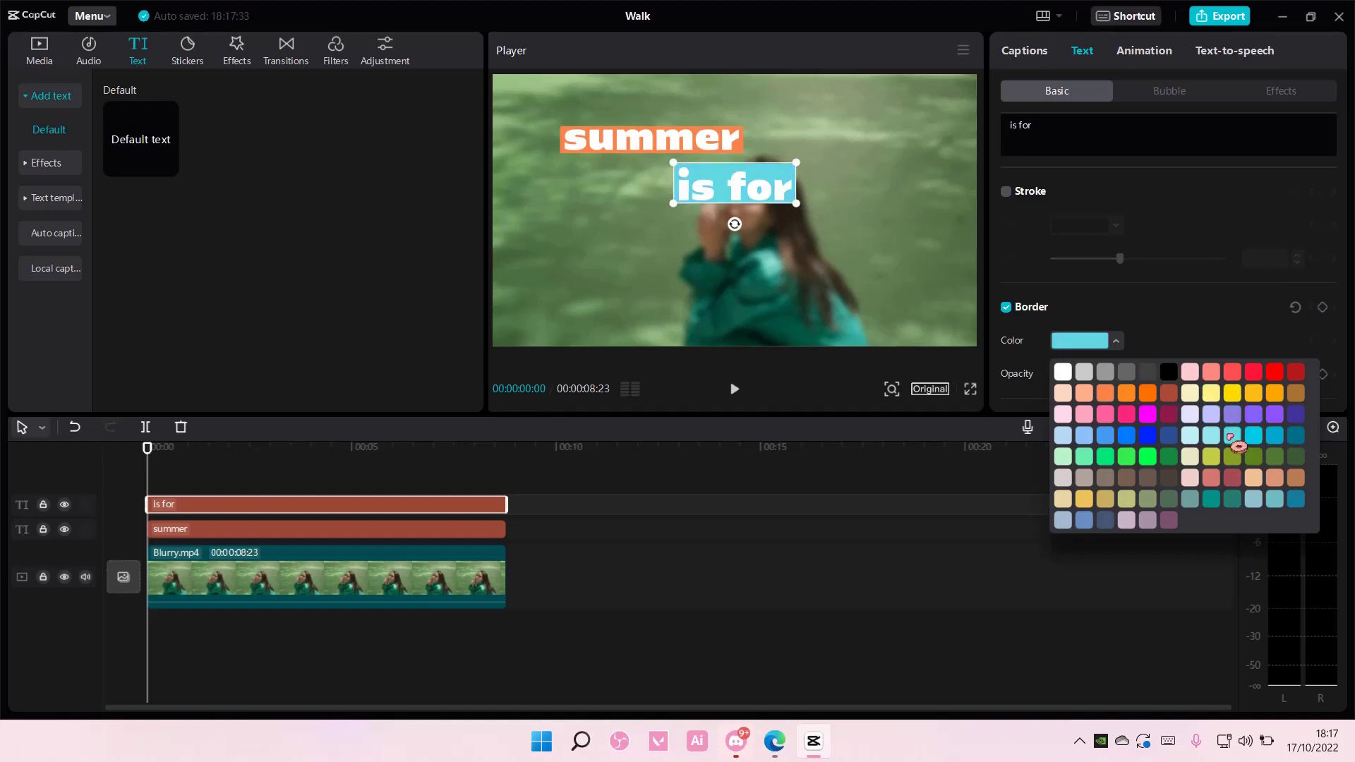
{"action": "left_click", "coordinate": [372, 302]}
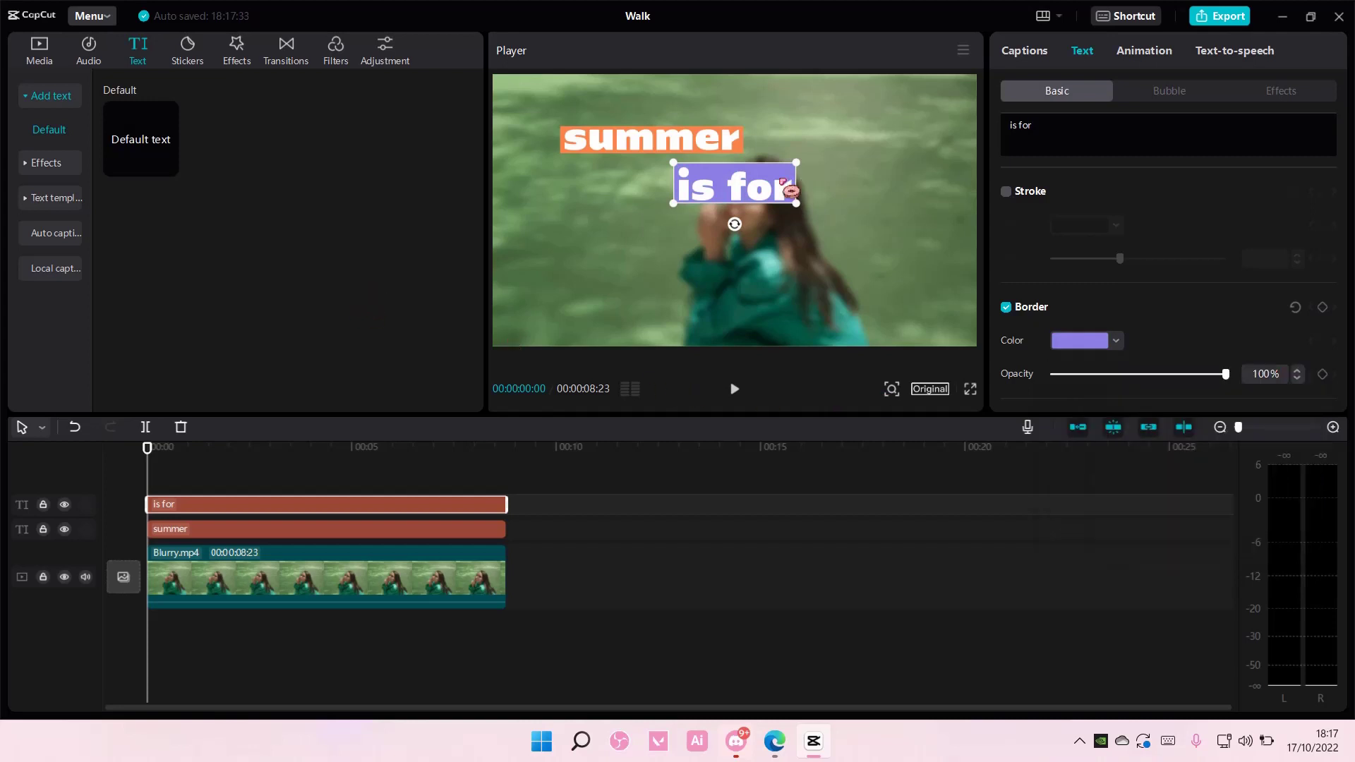
{"action": "left_click_drag", "start_coordinate": [153, 504], "coordinate": [195, 507]}
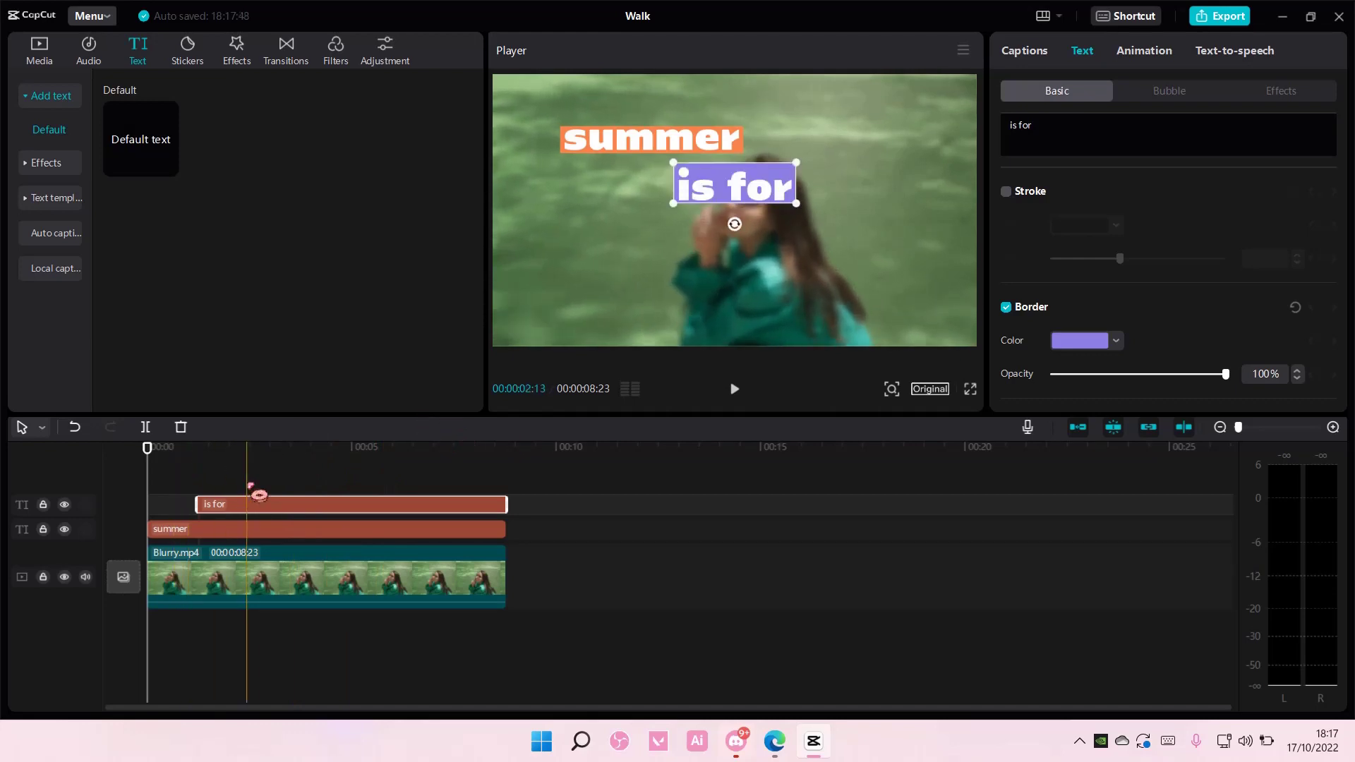
Paste an 'is for' copy ending with the video, placed lower-left under the first.
{"action": "key", "text": "ctrl+v"}
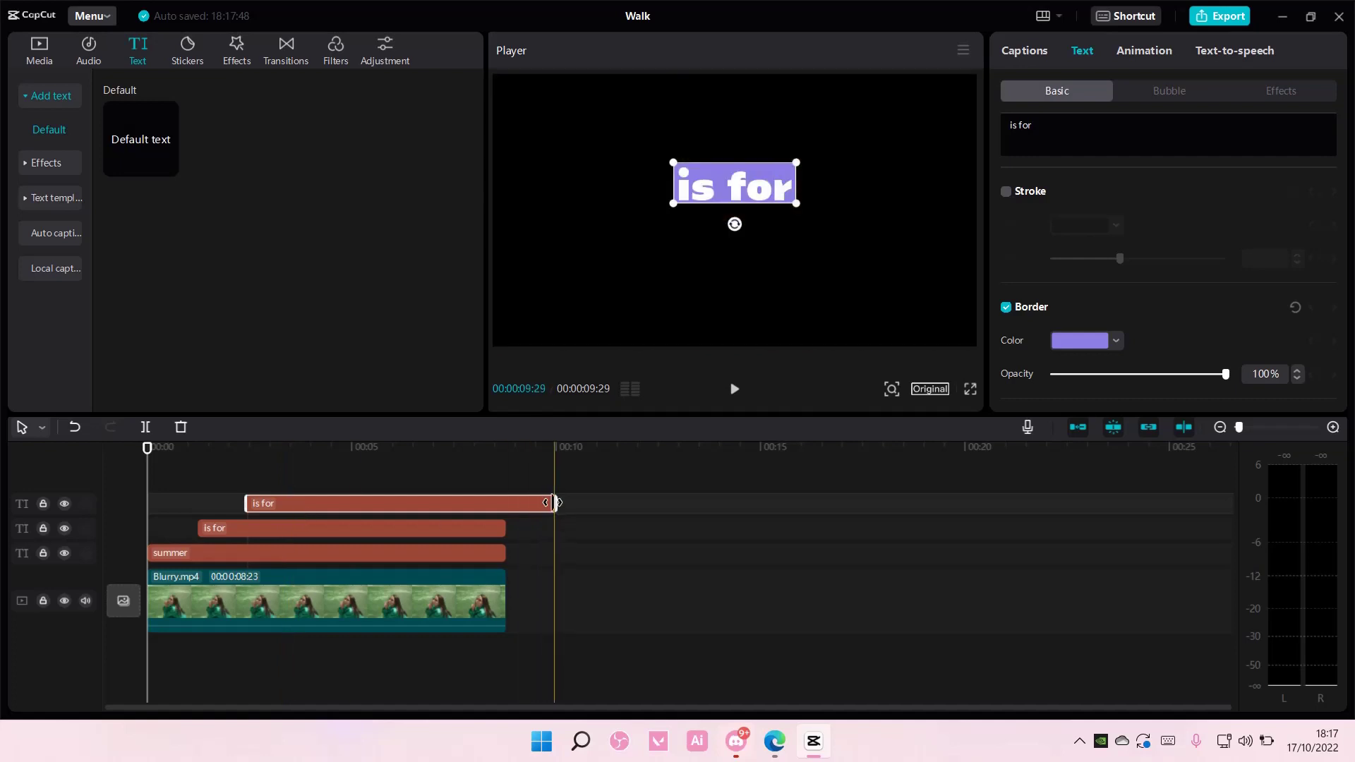
{"action": "left_click_drag", "start_coordinate": [556, 504], "coordinate": [507, 503]}
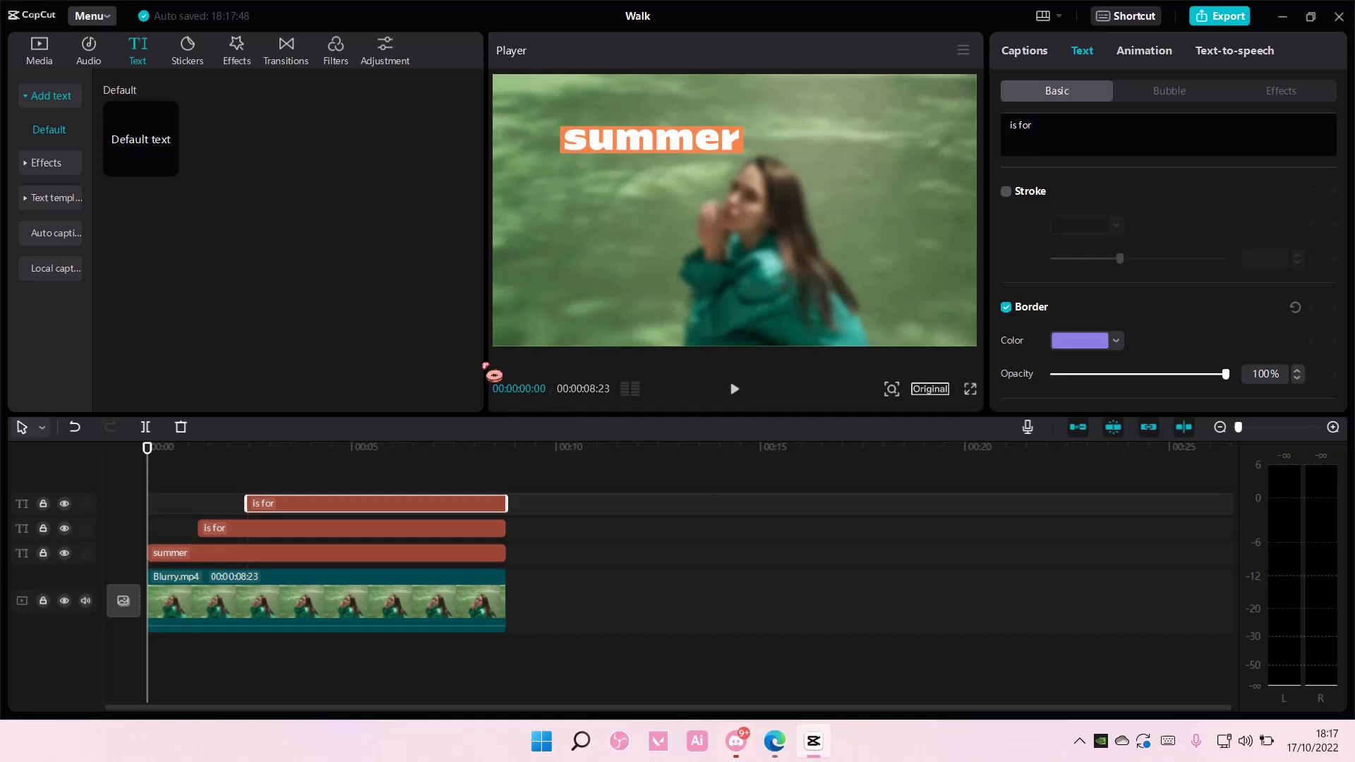
{"action": "left_click_drag", "start_coordinate": [158, 450], "coordinate": [262, 461]}
{"action": "left_click_drag", "start_coordinate": [735, 199], "coordinate": [658, 257]}
Retype the copy as 'FALLING', move it right, and give it a light cyan background.
{"action": "left_click", "coordinate": [1058, 135]}
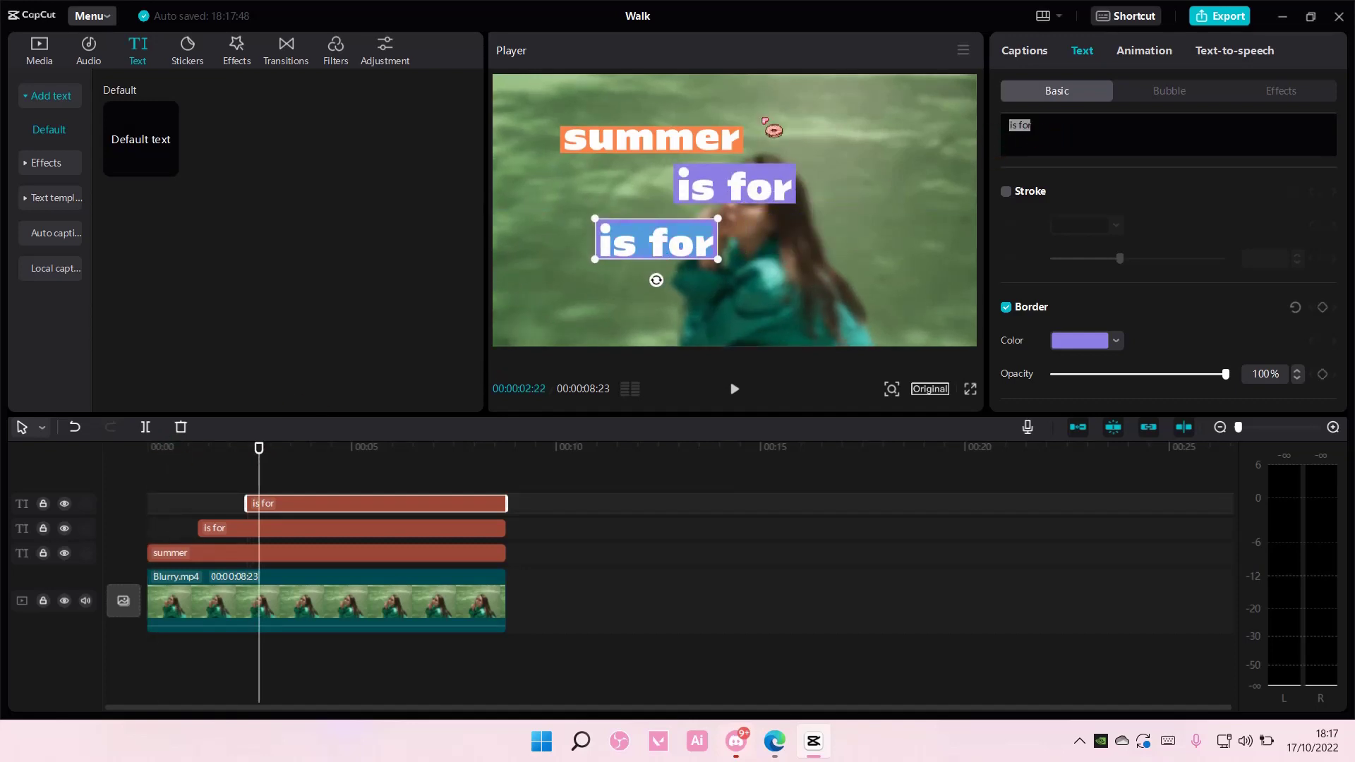
{"action": "key", "text": "ctrl+a"}
{"action": "type", "text": "FALLING"}
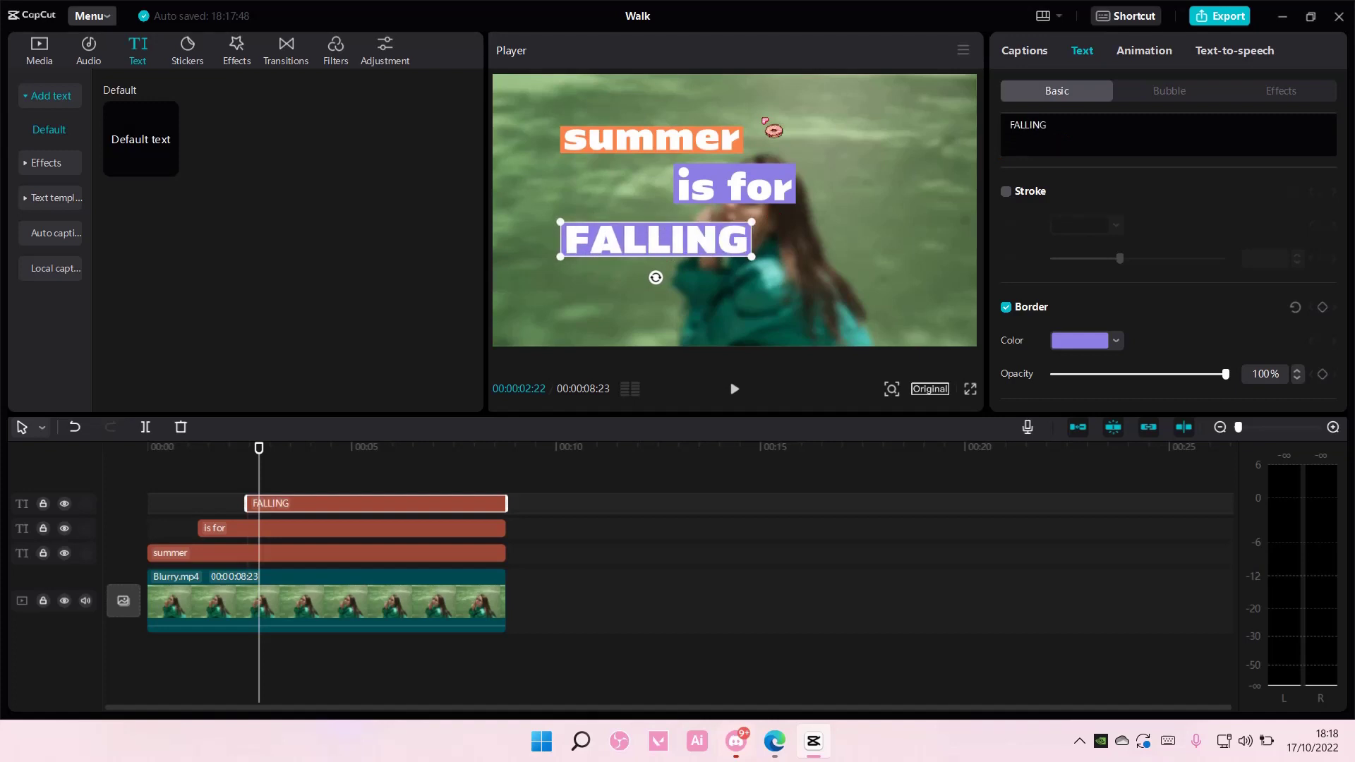
{"action": "left_click_drag", "start_coordinate": [712, 245], "coordinate": [796, 242]}
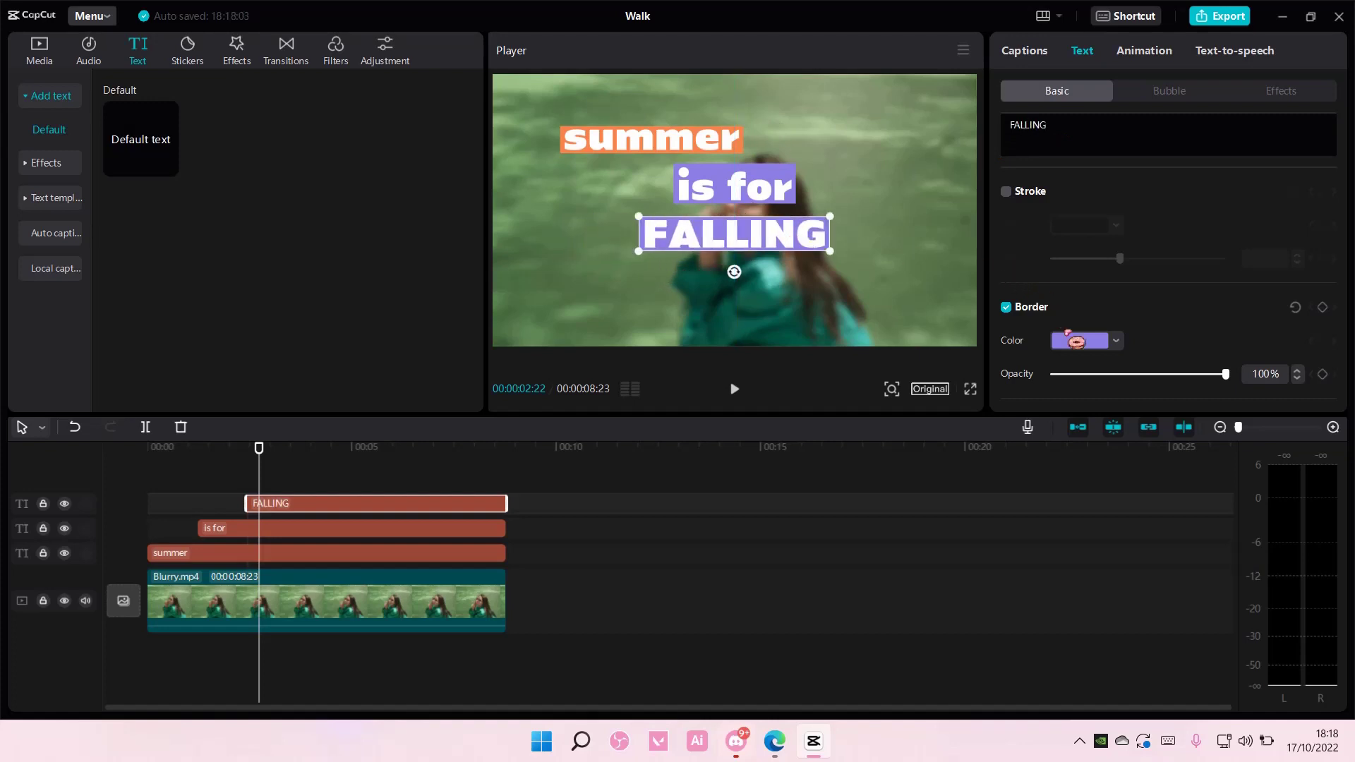
{"action": "left_click", "coordinate": [1077, 339]}
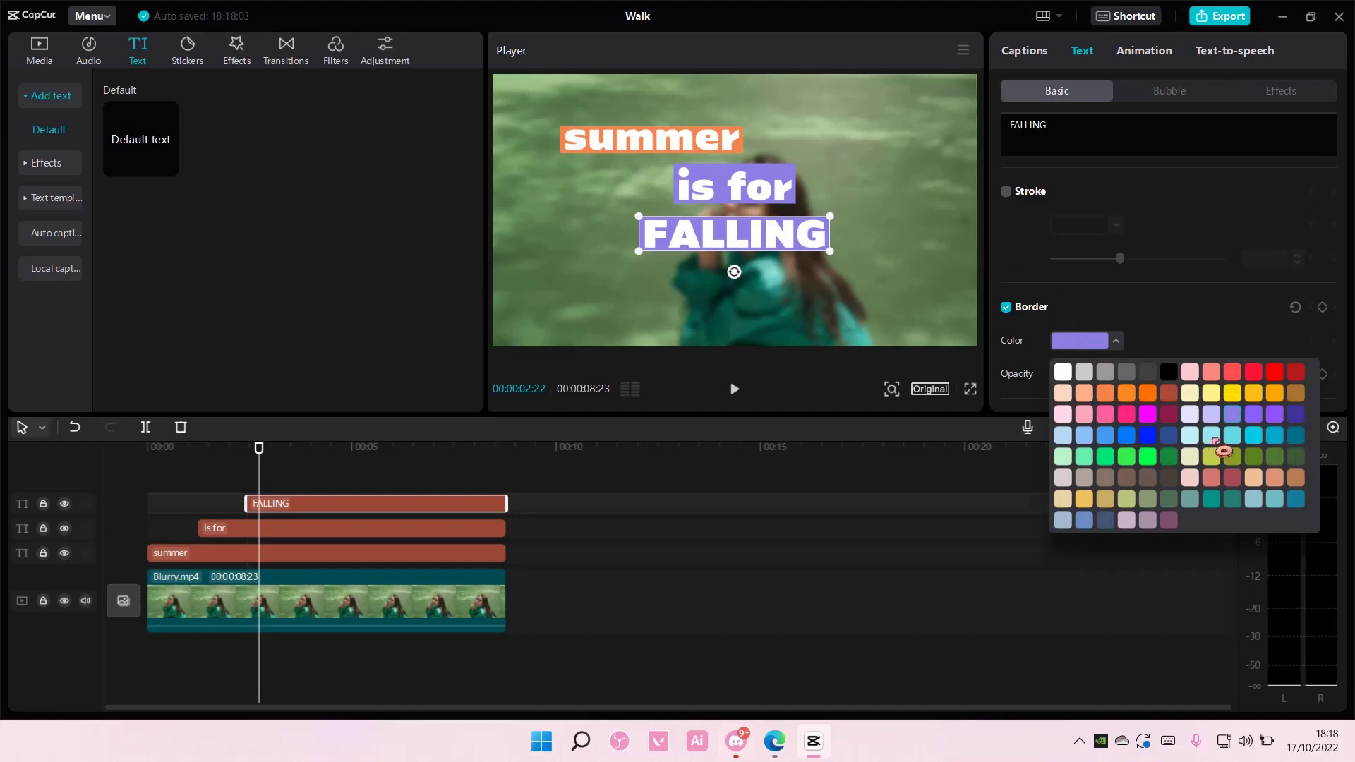
{"action": "left_click", "coordinate": [1211, 436]}
Shift the 'is for' line further right in the frame.
{"action": "scroll", "coordinate": [1220, 314], "scroll_direction": "up", "scroll_amount": 1}
{"action": "left_click", "coordinate": [797, 201]}
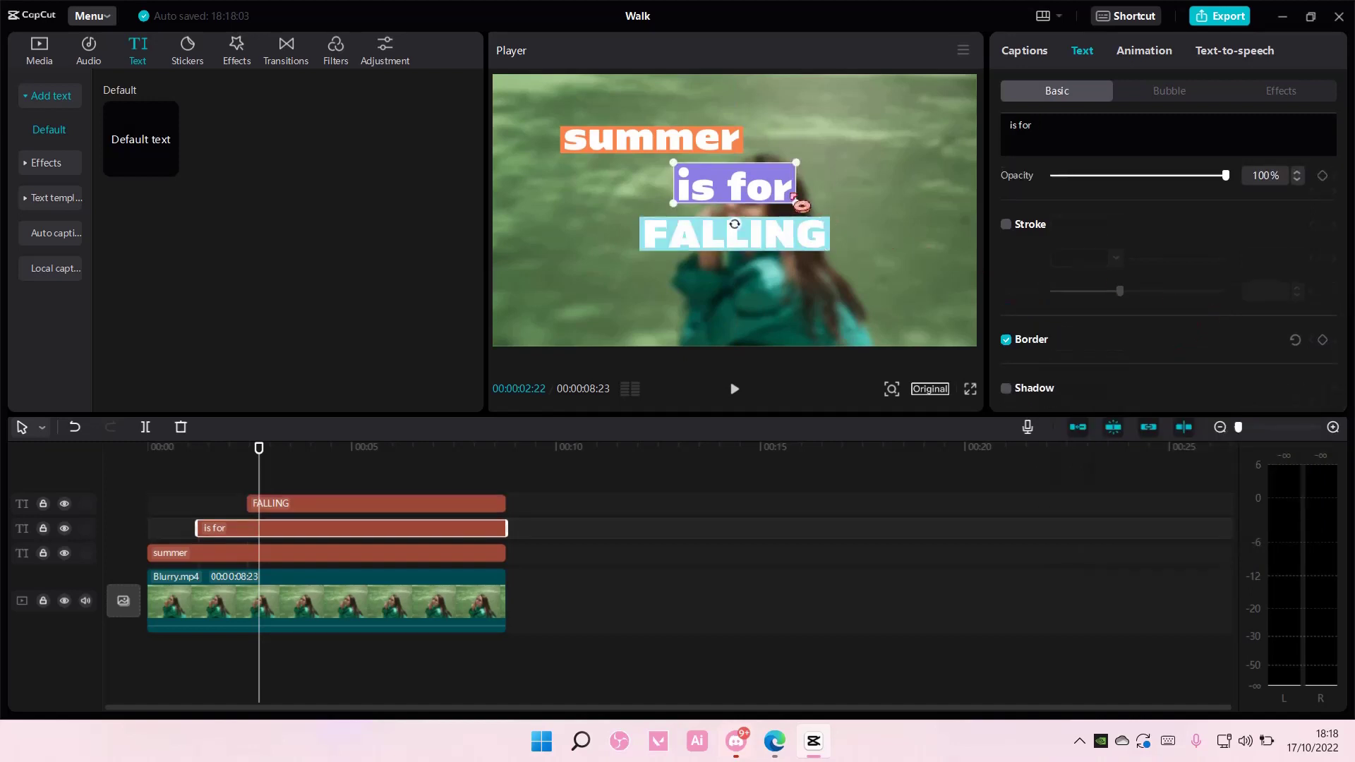
{"action": "left_click", "coordinate": [770, 198]}
{"action": "left_click", "coordinate": [762, 192]}
{"action": "left_click_drag", "start_coordinate": [759, 191], "coordinate": [747, 242]}
{"action": "left_click", "coordinate": [752, 201]}
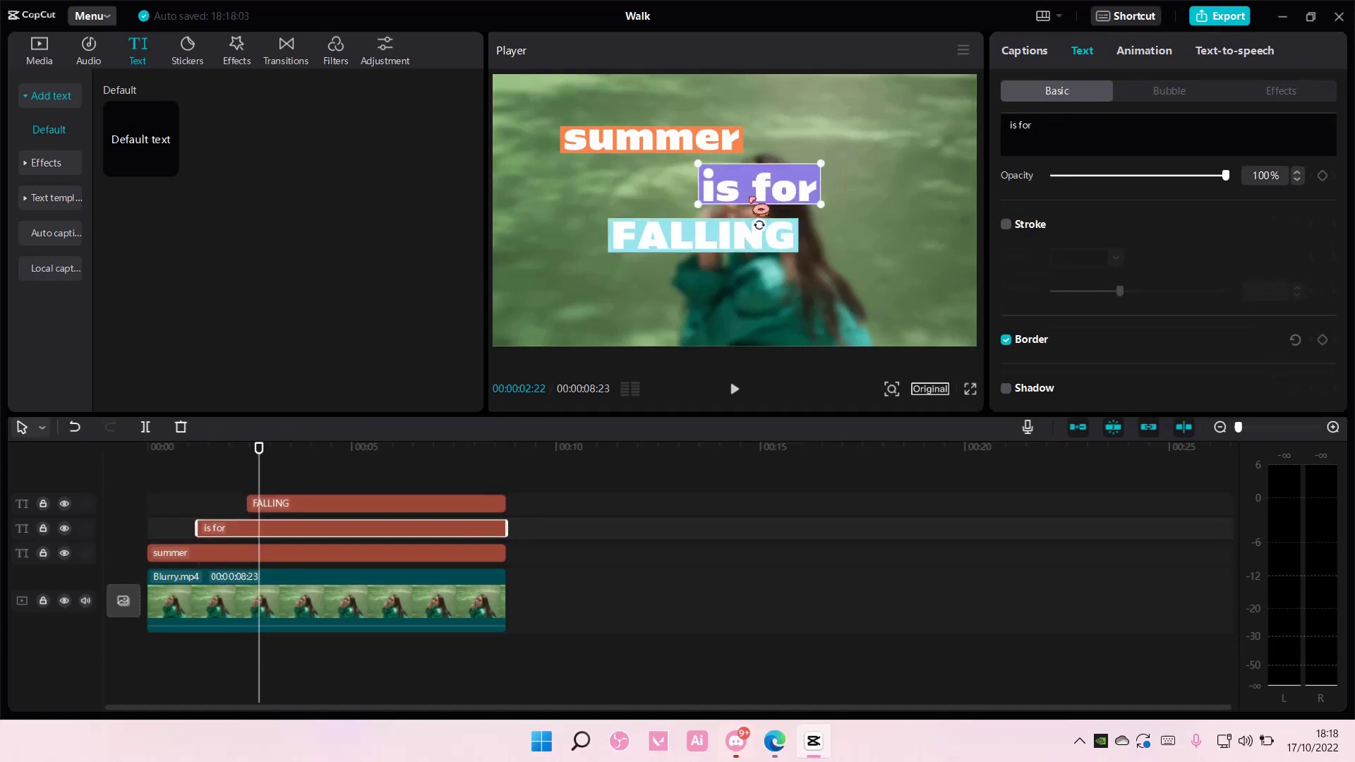
{"action": "left_click", "coordinate": [711, 304]}
Copy FALLING to a new track, starting later and ending with the video.
{"action": "left_click", "coordinate": [712, 243]}
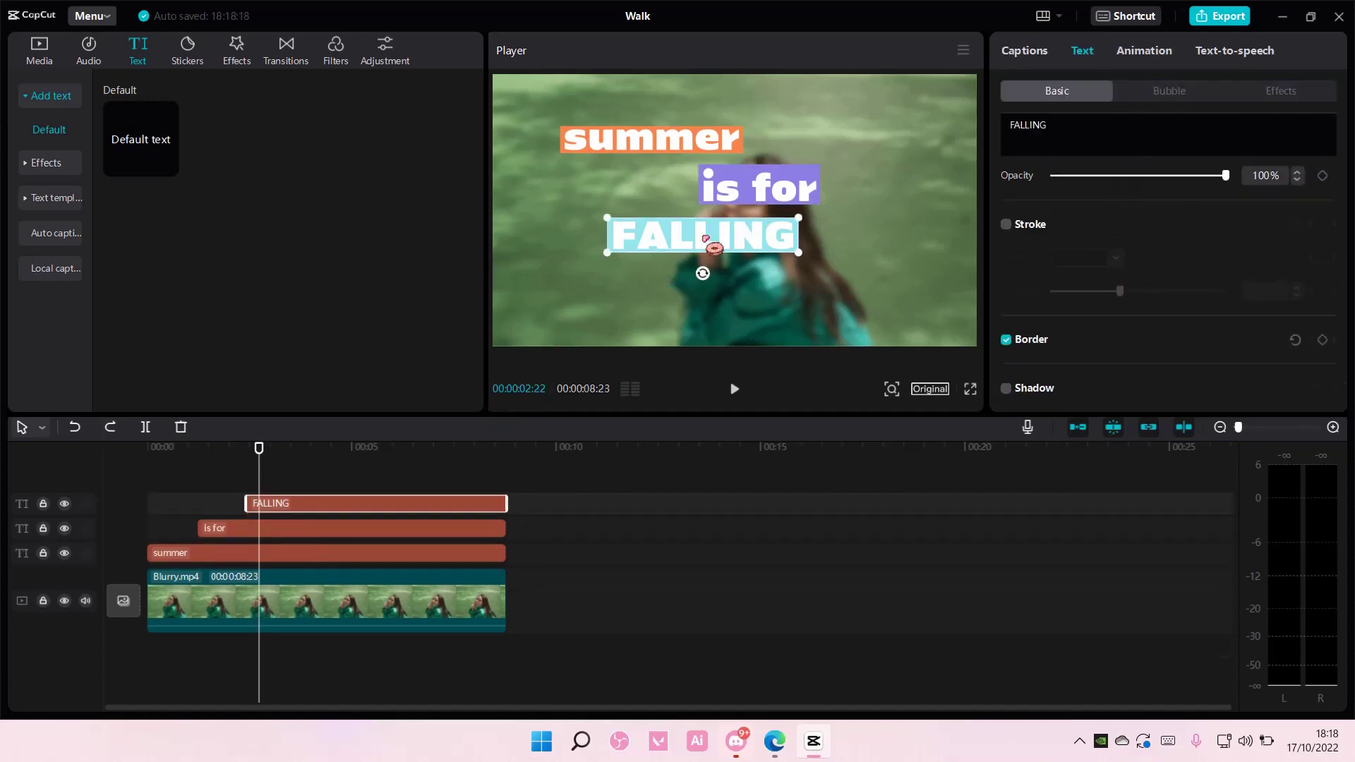
{"action": "key", "text": "ctrl+c"}
{"action": "key", "text": "ctrl+v"}
{"action": "left_click_drag", "start_coordinate": [326, 506], "coordinate": [369, 515]}
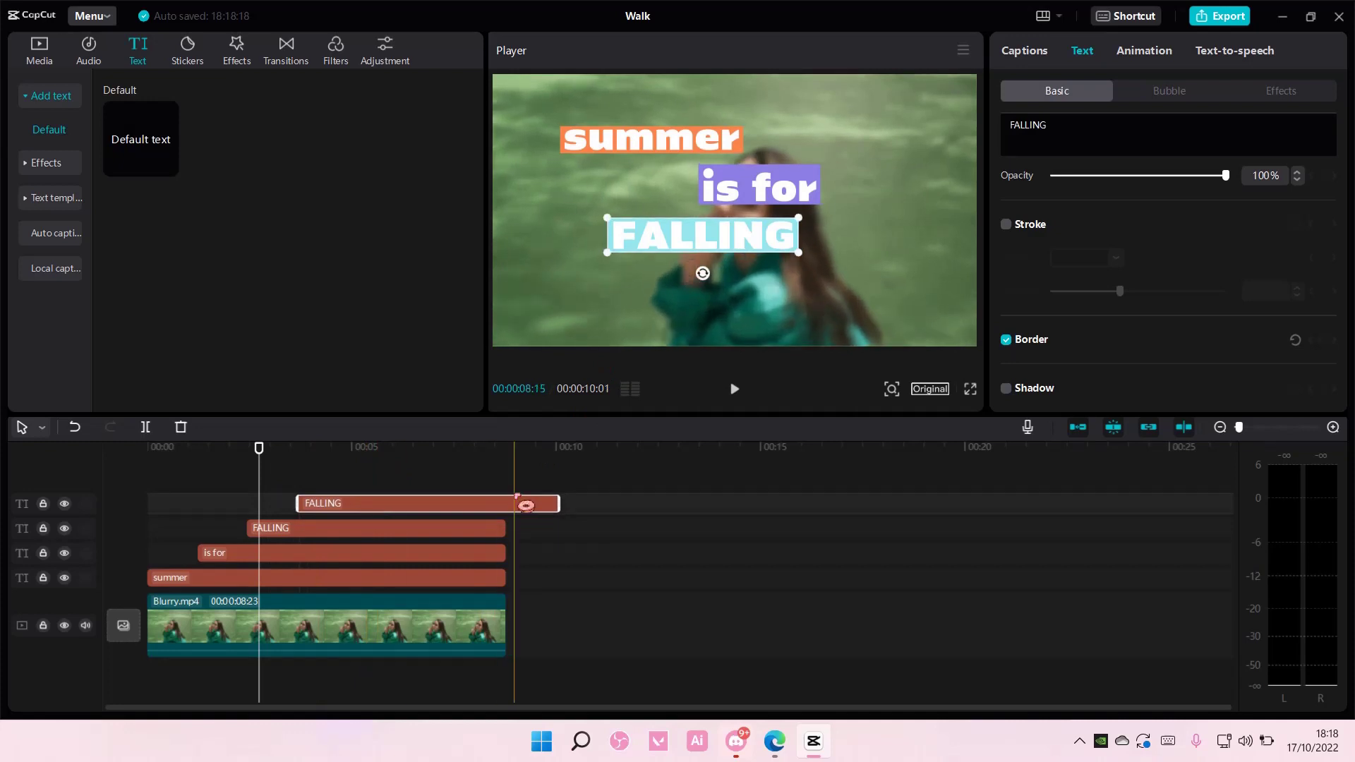
{"action": "left_click_drag", "start_coordinate": [543, 499], "coordinate": [485, 501]}
{"action": "left_click_drag", "start_coordinate": [709, 246], "coordinate": [790, 289]}
{"action": "key", "text": "ctrl+z"}
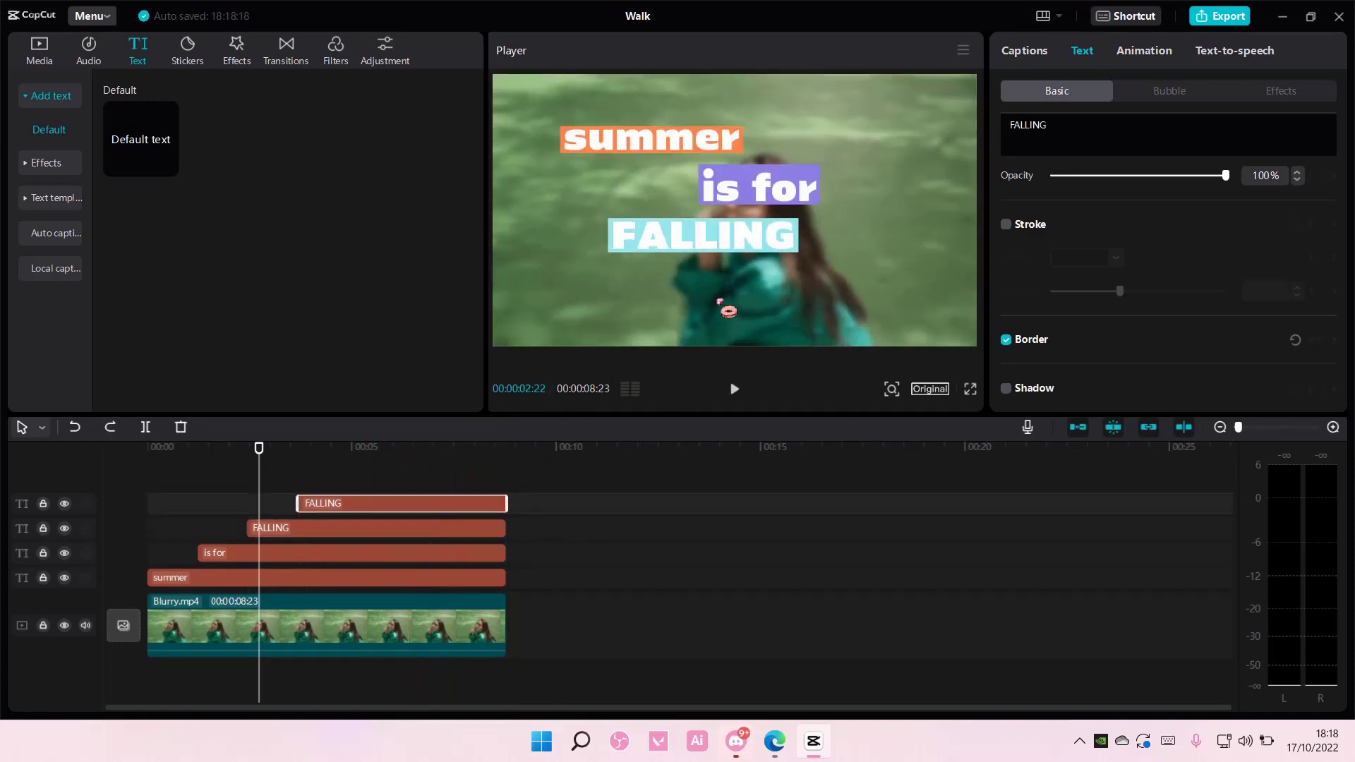
Place the FALLING copy below-right of FALLING and retype it as 'in love <3'.
{"action": "left_click_drag", "start_coordinate": [261, 452], "coordinate": [348, 451]}
{"action": "left_click_drag", "start_coordinate": [741, 256], "coordinate": [840, 309]}
{"action": "scroll", "coordinate": [1103, 266], "scroll_direction": "up", "scroll_amount": 5}
{"action": "double_click", "coordinate": [1098, 142]}
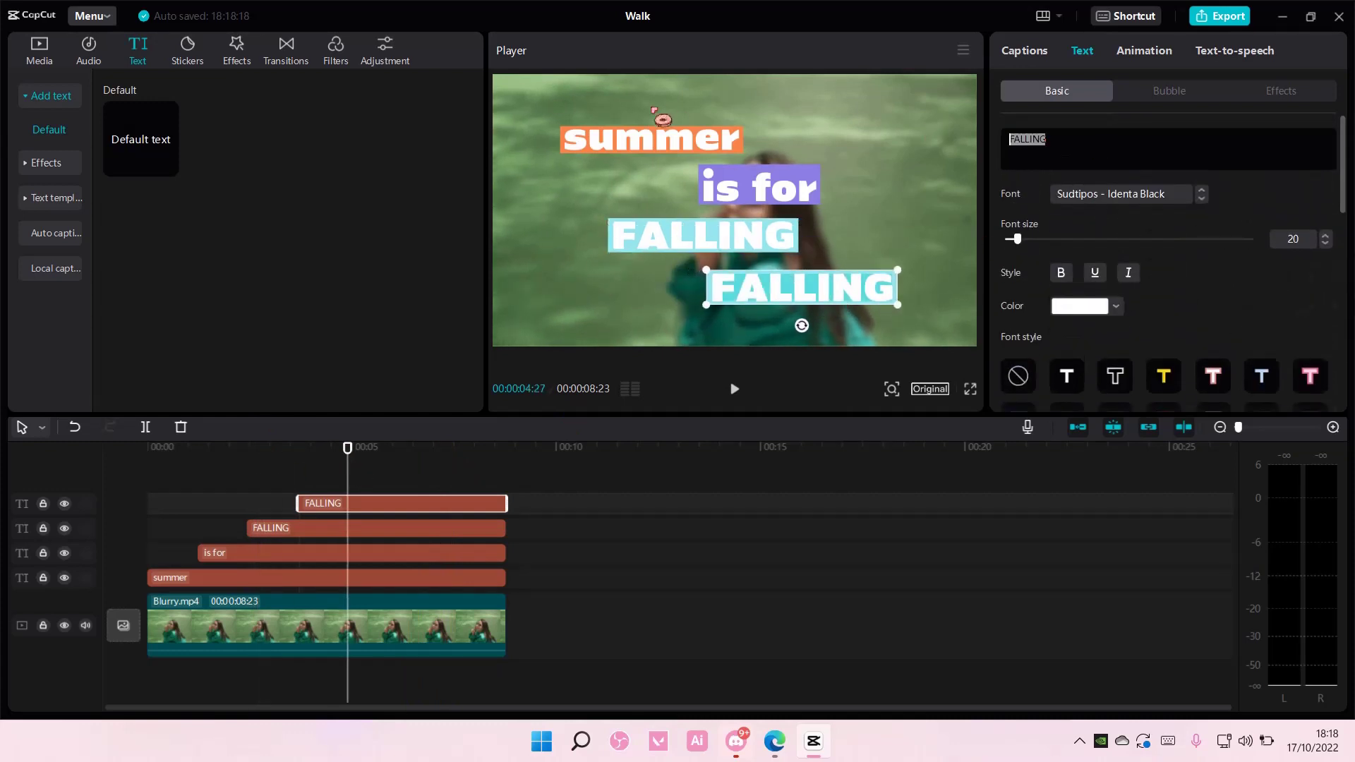
{"action": "type", "text": "in love <3"}
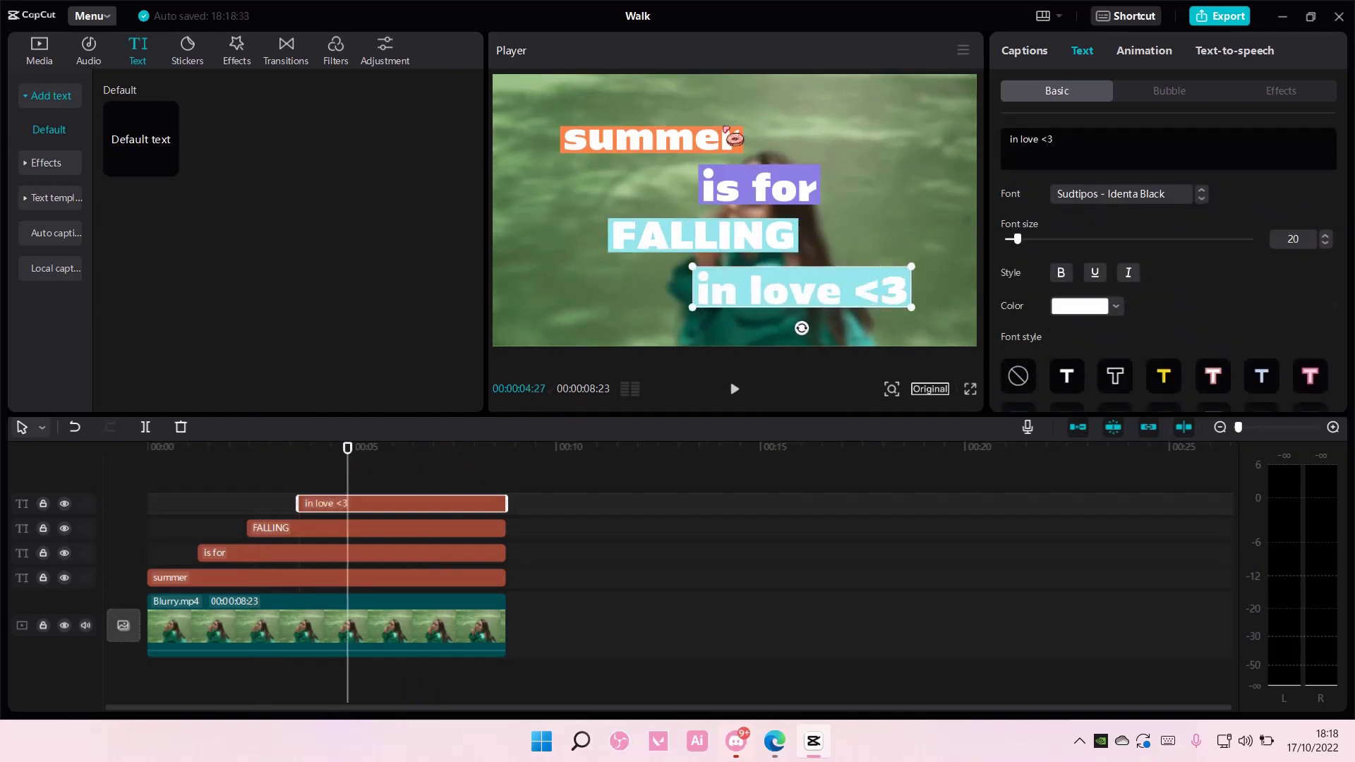
Give the 'in love <3' line a pink background.
{"action": "scroll", "coordinate": [1132, 356], "scroll_direction": "down", "scroll_amount": 10}
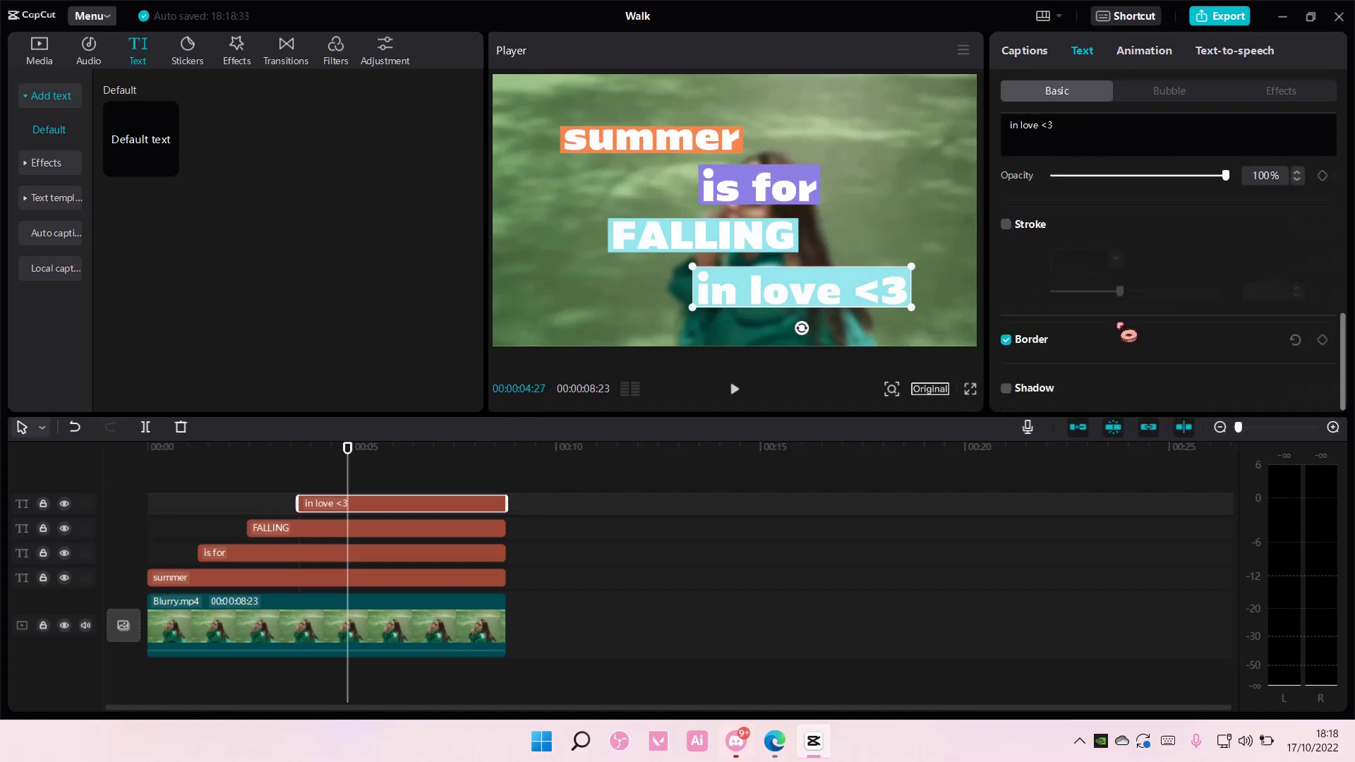
{"action": "scroll", "coordinate": [1058, 324], "scroll_direction": "down", "scroll_amount": 1}
{"action": "left_click", "coordinate": [1080, 356]}
{"action": "left_click", "coordinate": [1116, 374]}
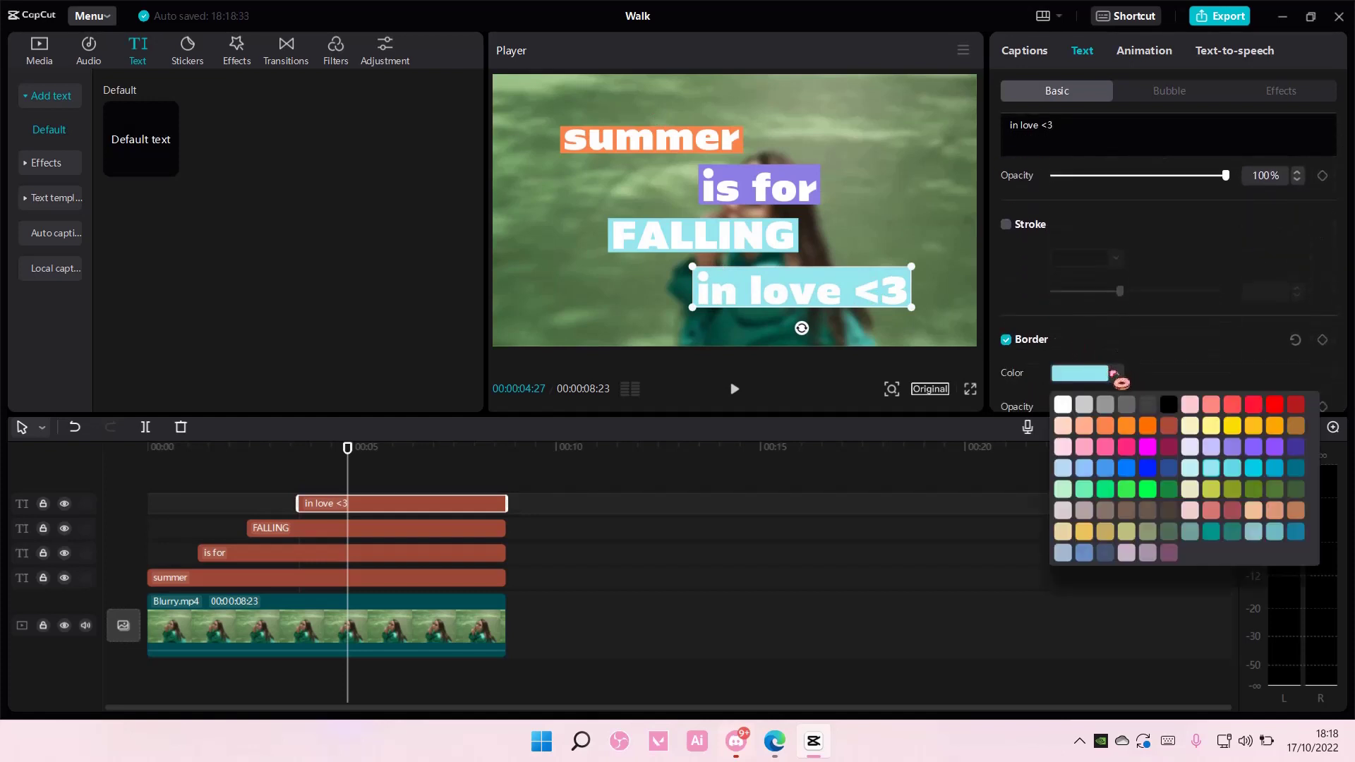
{"action": "left_click", "coordinate": [1091, 453]}
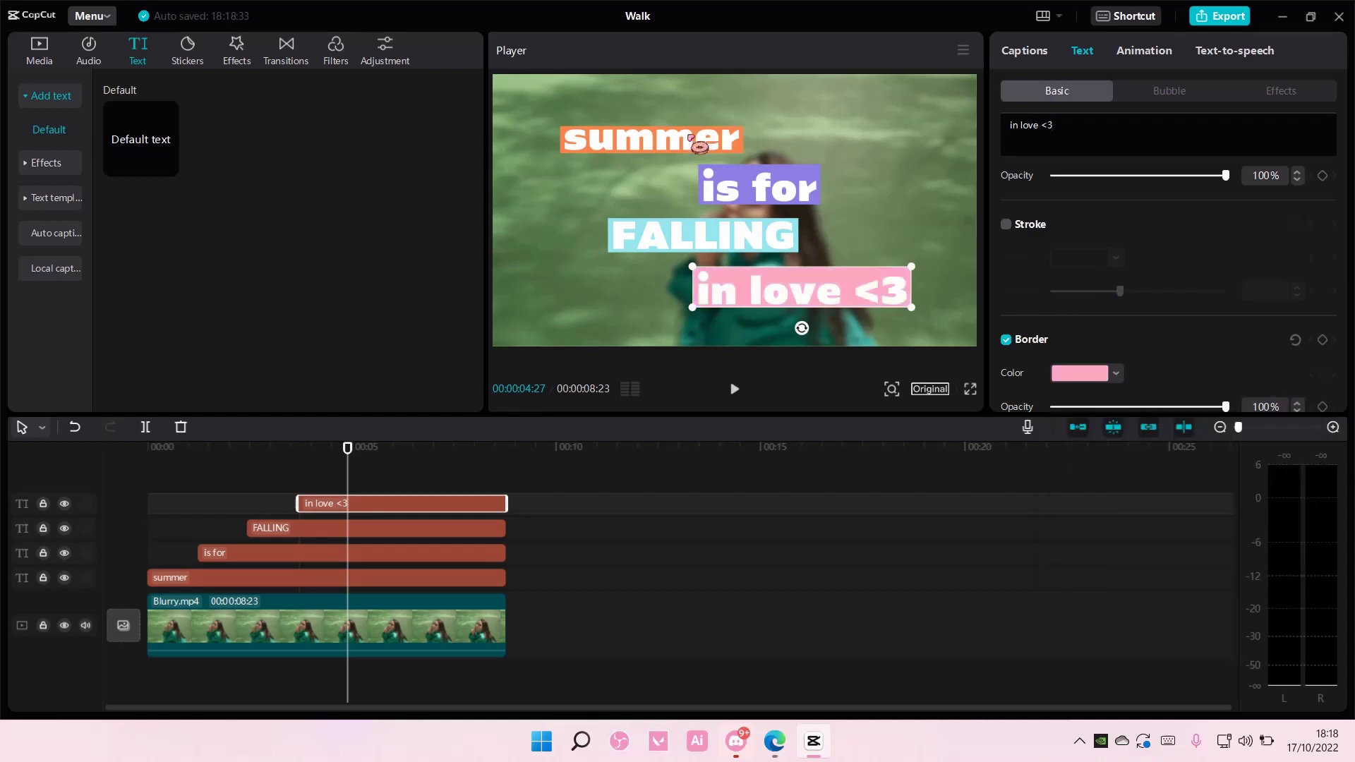
{"action": "left_click", "coordinate": [695, 145]}
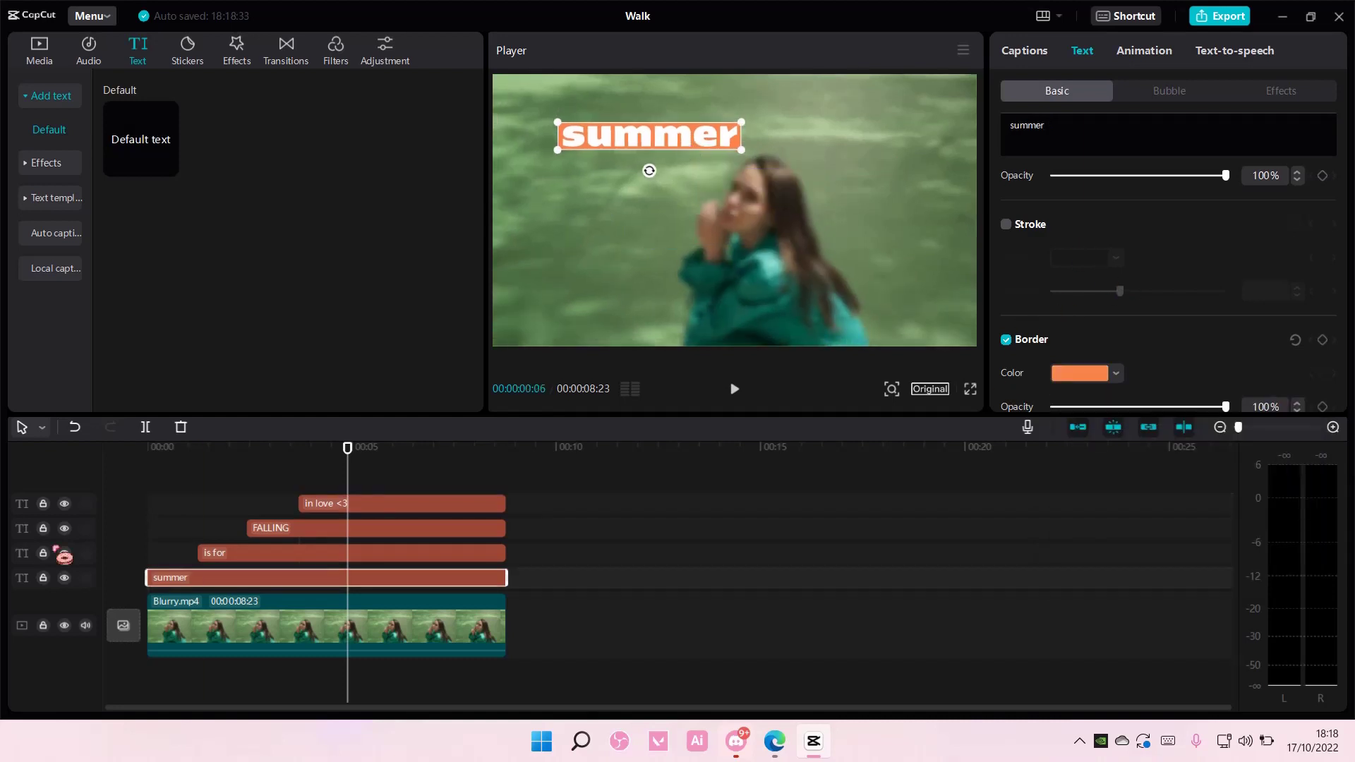
Lock Blurry.mp4, shift all four lyric lines up together, then unlock the video track.
{"action": "left_click", "coordinate": [43, 625]}
{"action": "left_click", "coordinate": [902, 314]}
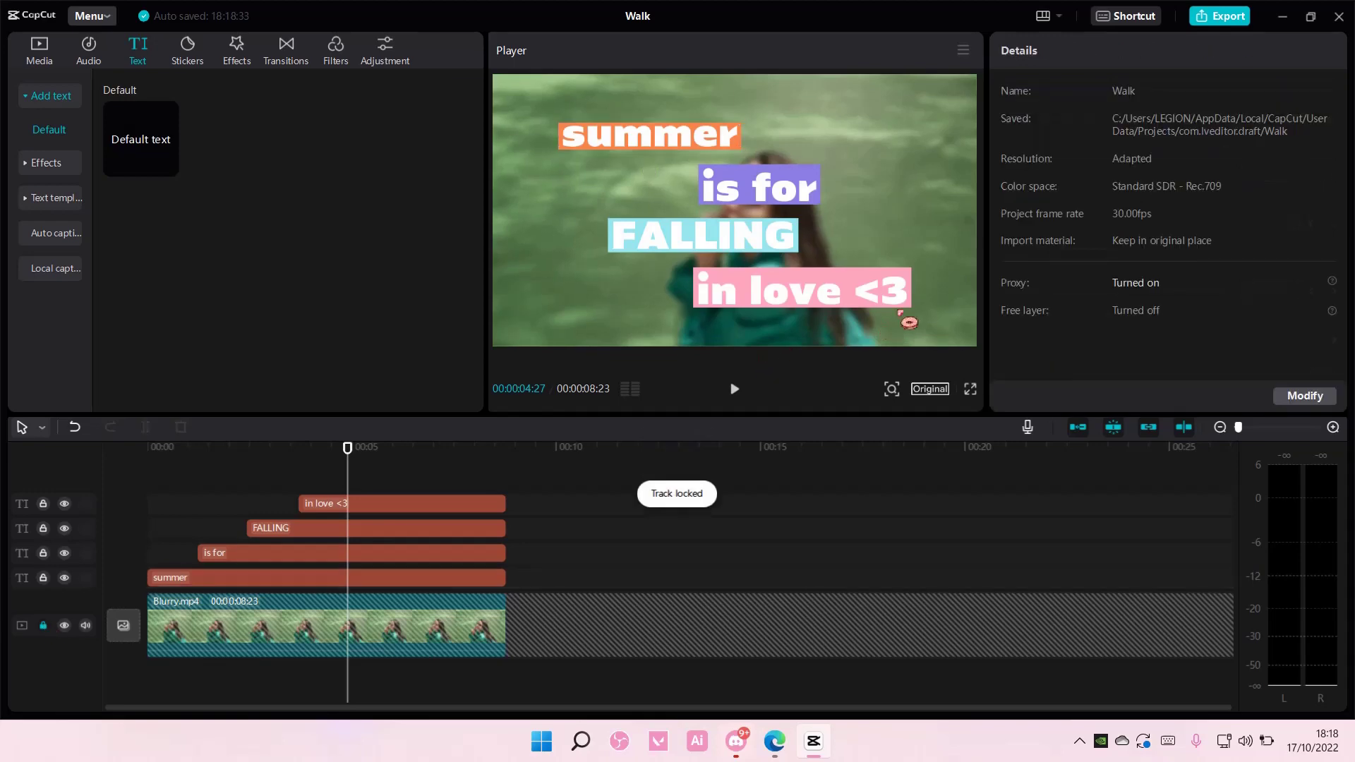
{"action": "left_click", "coordinate": [868, 289]}
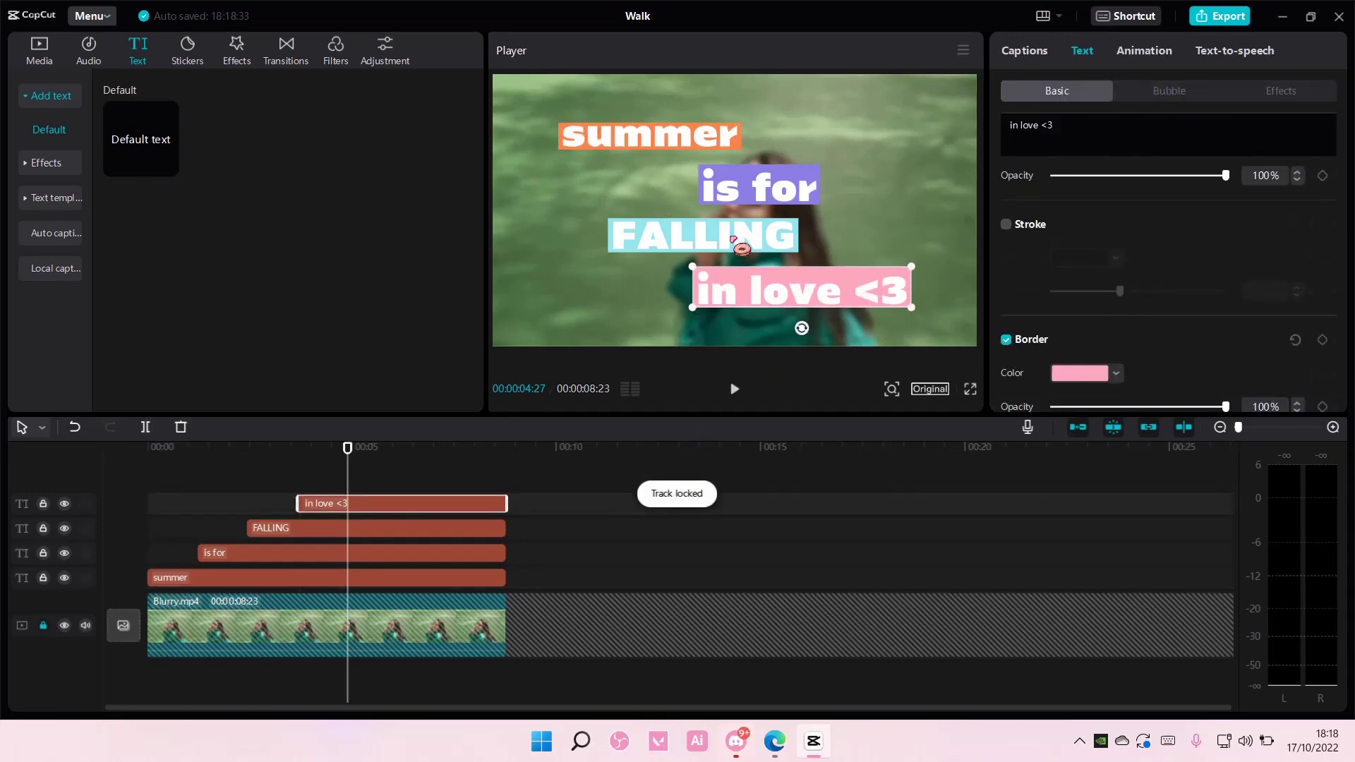
{"action": "left_click", "coordinate": [758, 203]}
{"action": "left_click", "coordinate": [801, 296]}
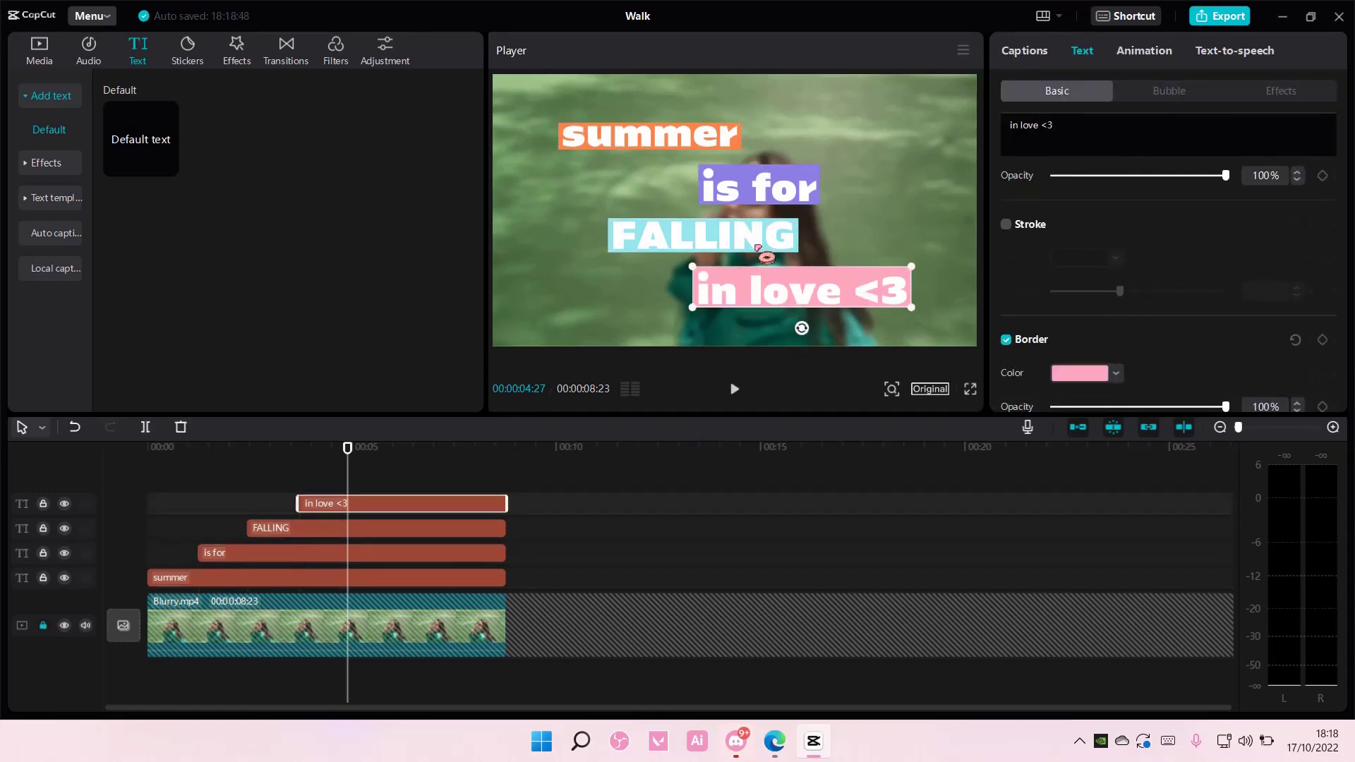
{"action": "left_click", "coordinate": [760, 240], "text": "ctrl"}
{"action": "left_click", "coordinate": [767, 203], "text": "ctrl"}
{"action": "left_click", "coordinate": [648, 144], "text": "ctrl"}
{"action": "left_click_drag", "start_coordinate": [736, 197], "coordinate": [744, 198]}
{"action": "left_click", "coordinate": [786, 455]}
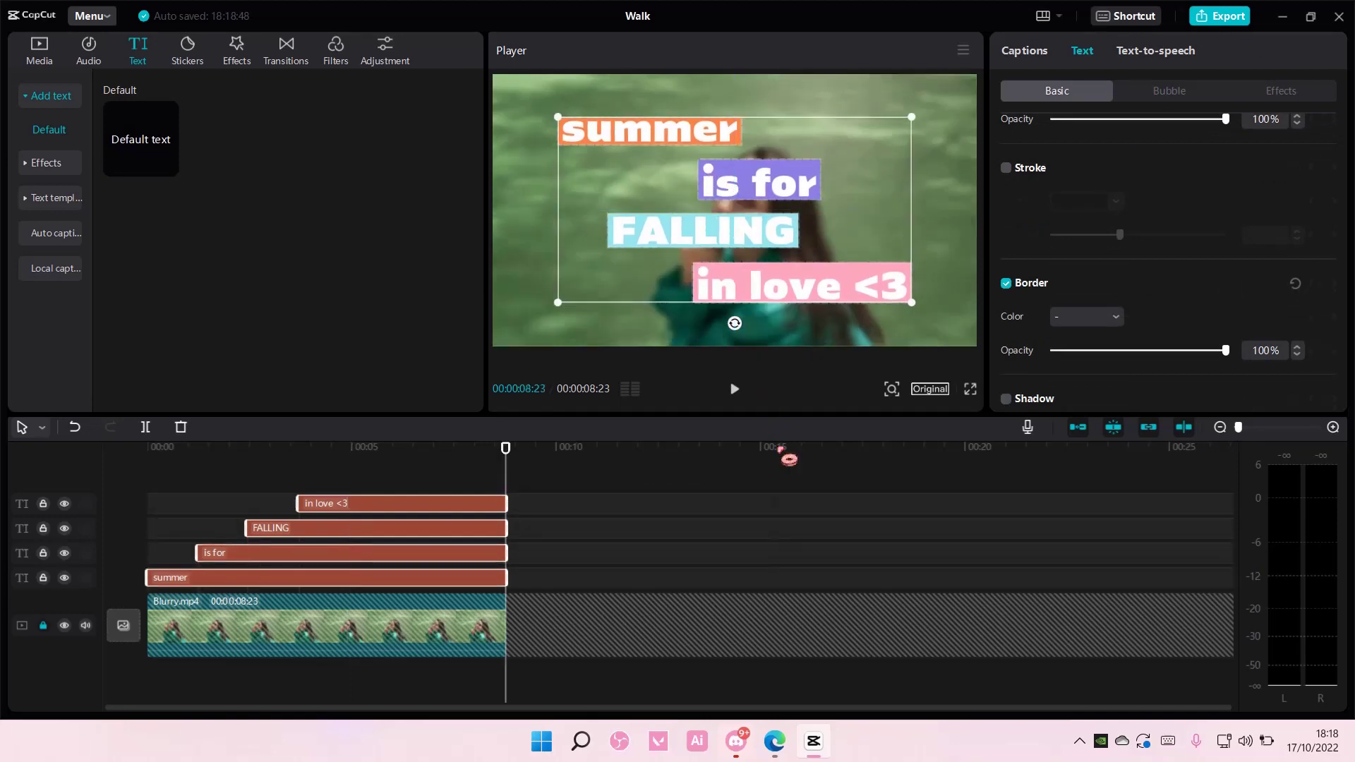
{"action": "left_click_drag", "start_coordinate": [516, 461], "coordinate": [157, 475]}
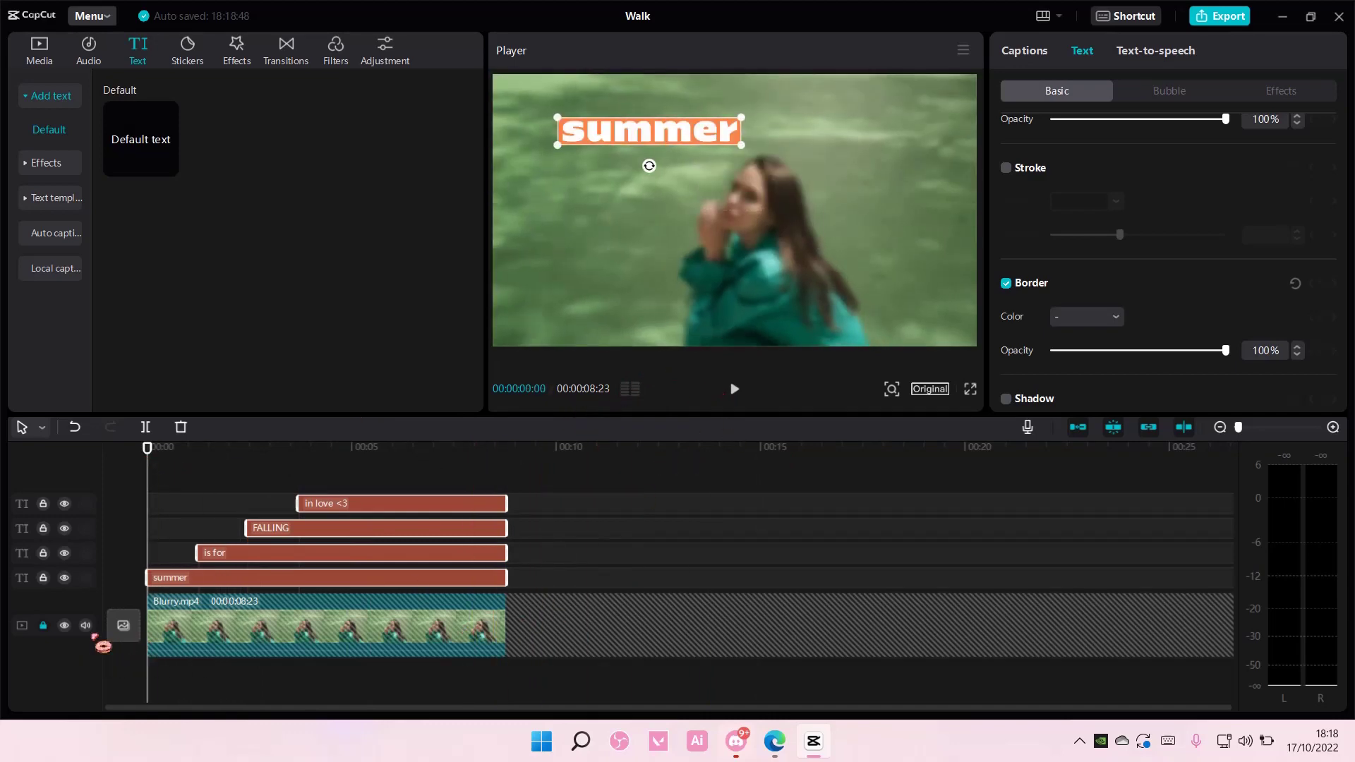
{"action": "left_click", "coordinate": [43, 625]}
{"action": "left_click", "coordinate": [242, 635]}
{"action": "left_click", "coordinate": [544, 553]}
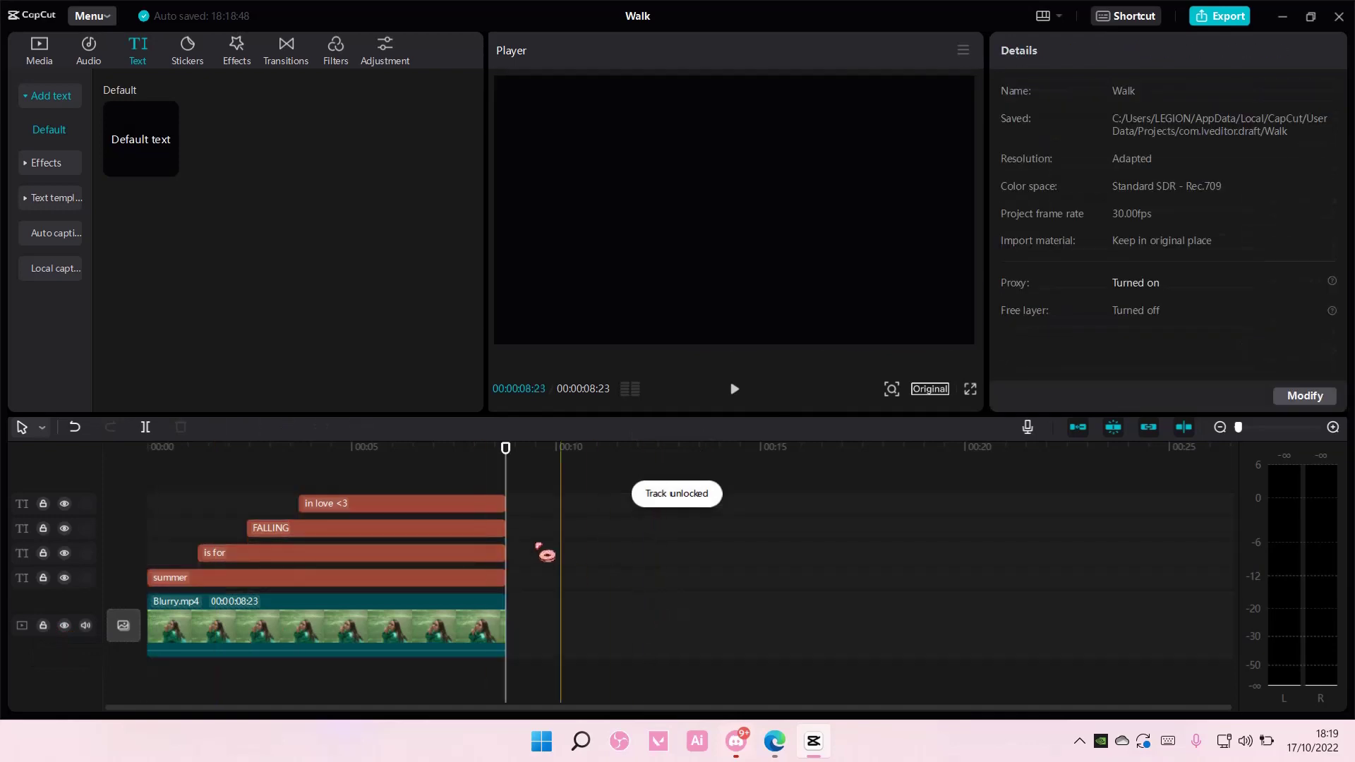
{"action": "left_click", "coordinate": [124, 465]}
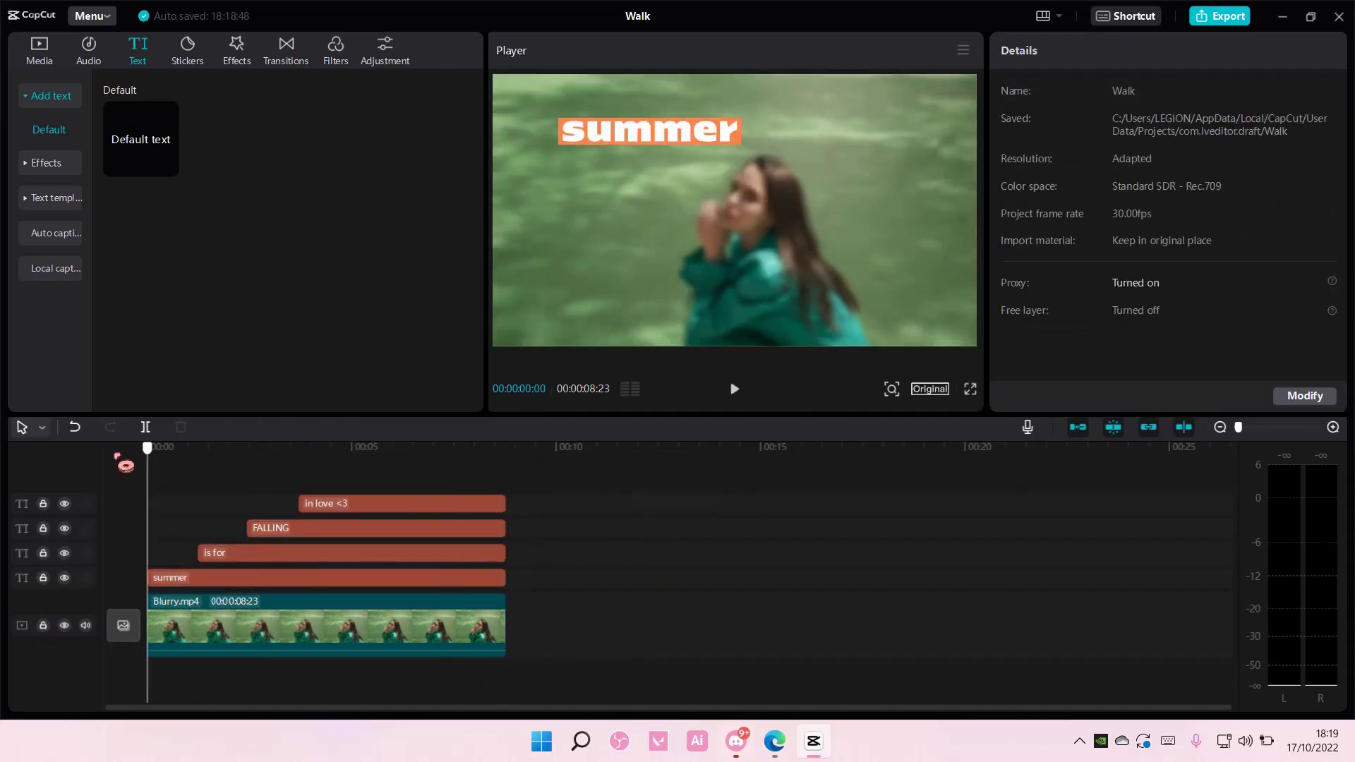
{"action": "key", "text": "space"}
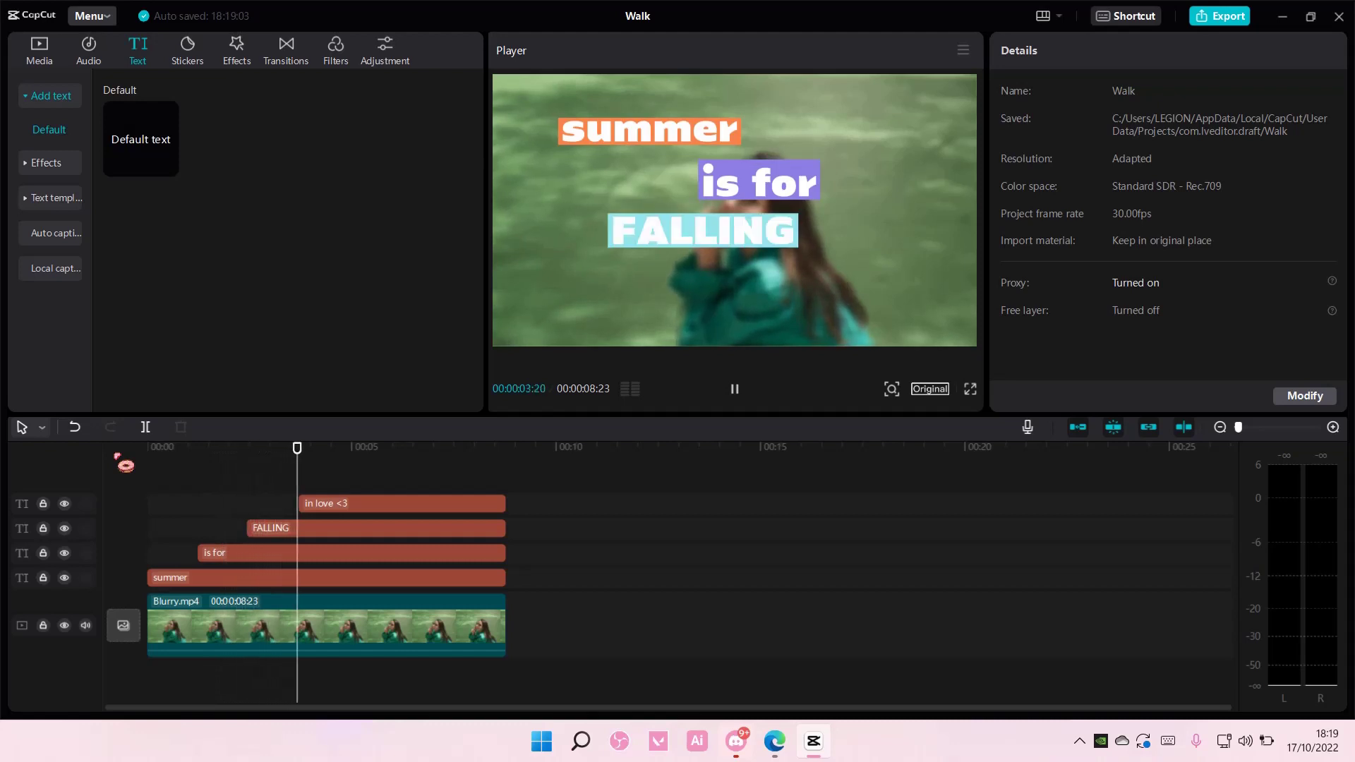
{"action": "key", "text": "space"}
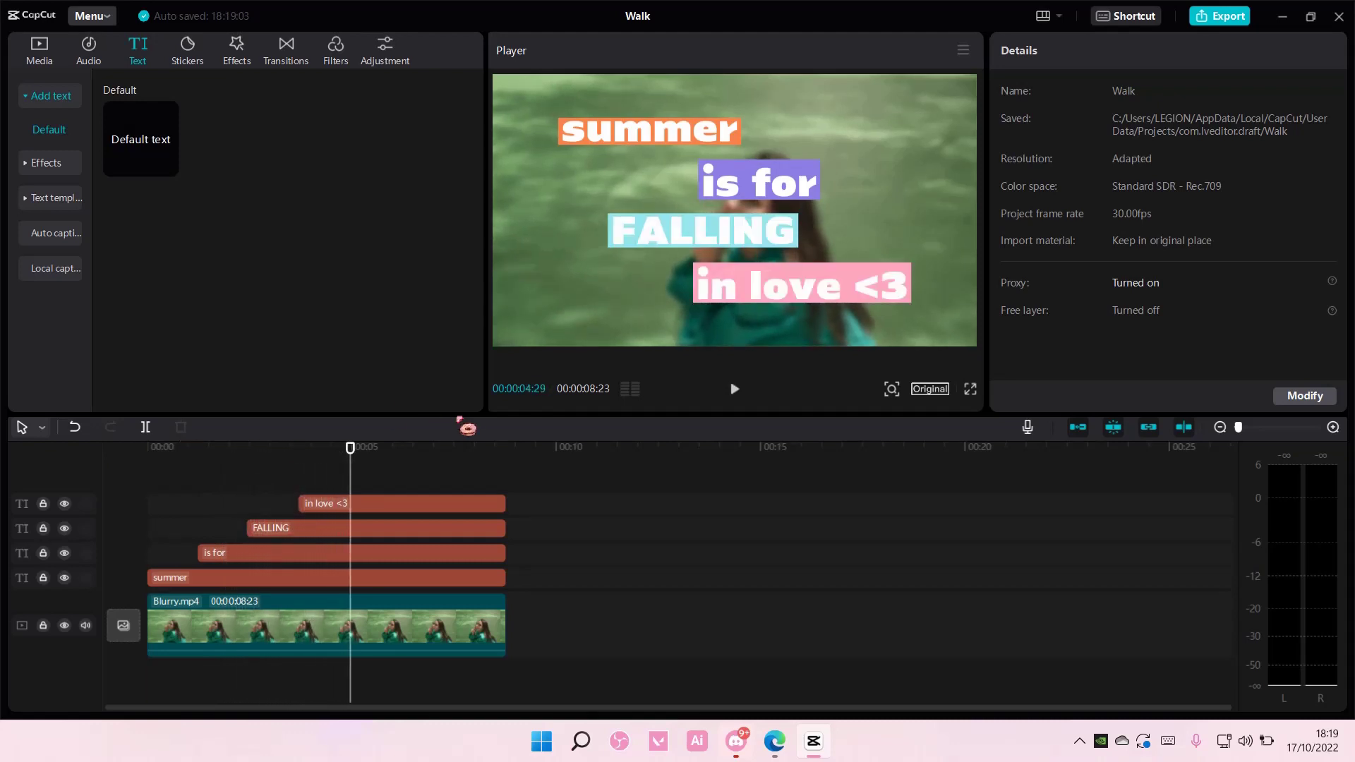
{"action": "left_click_drag", "start_coordinate": [351, 449], "coordinate": [350, 477]}
{"action": "left_click_drag", "start_coordinate": [353, 457], "coordinate": [324, 521]}
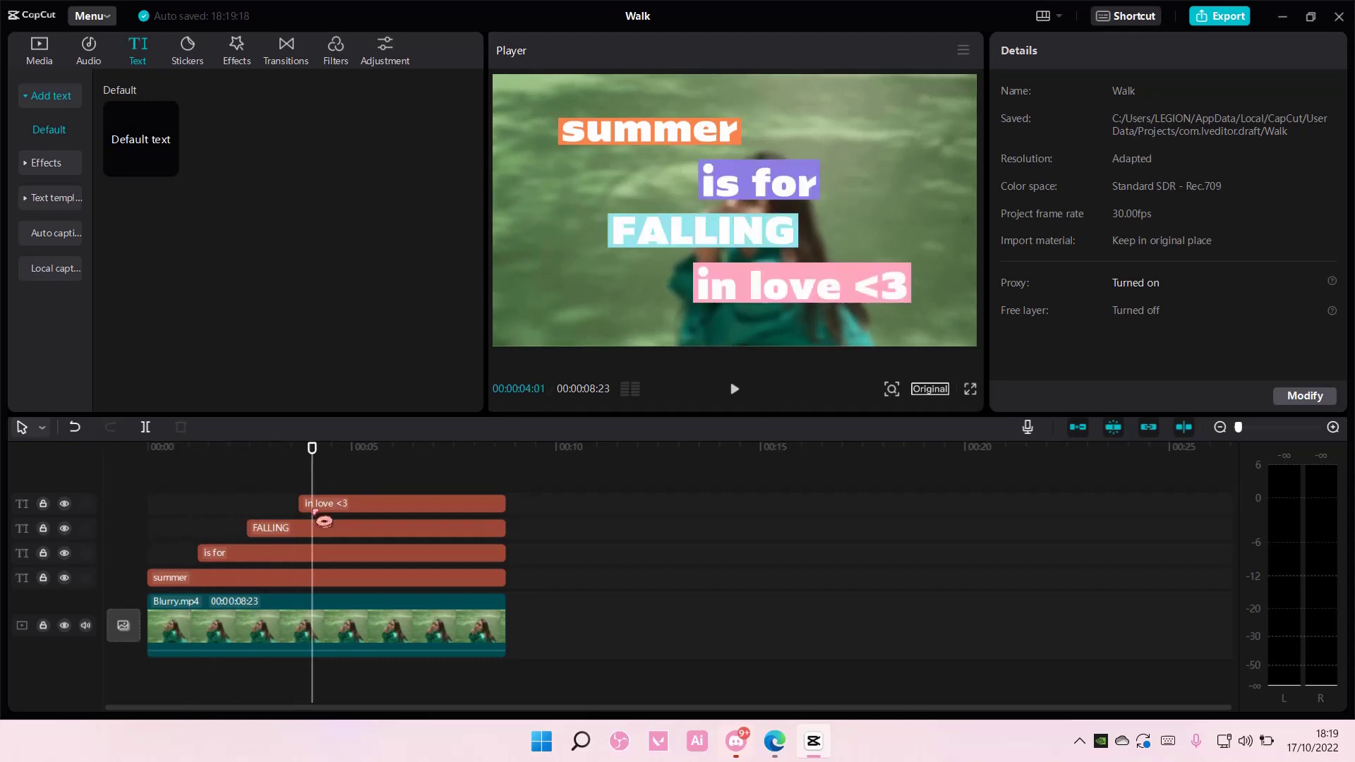